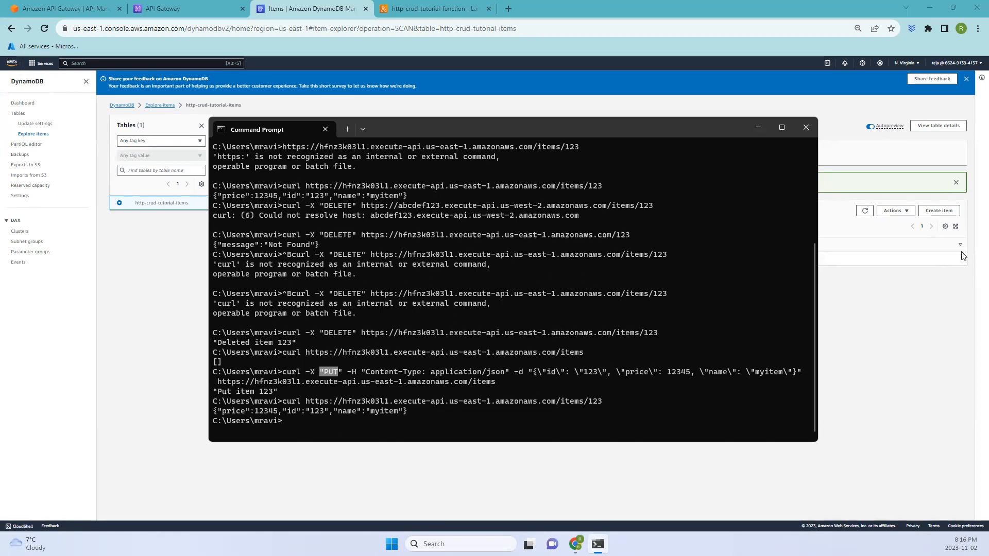
- Review the earlier PUT request for item 123 and its response, comparing them with the items in the DynamoDB table
left_click_drag(540, 126, 572, 213)
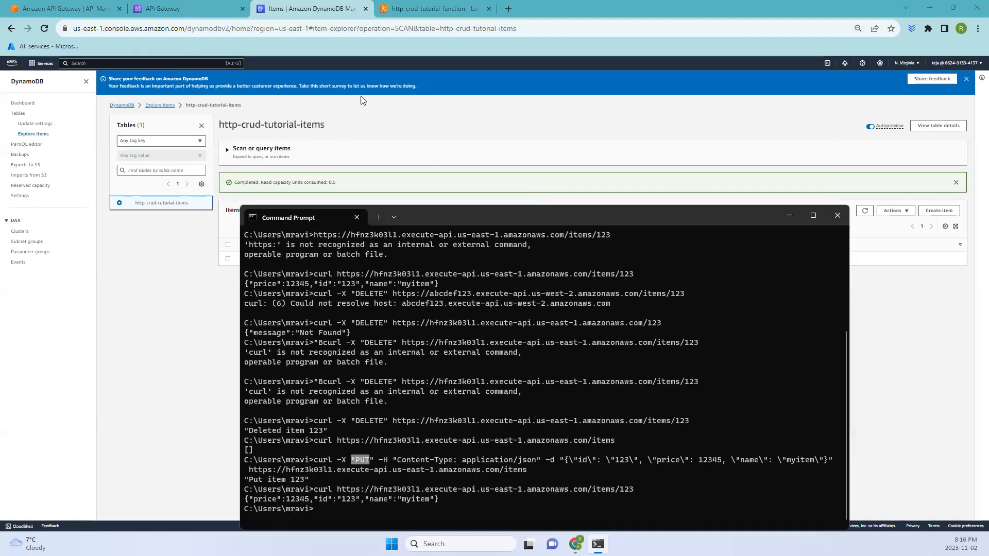
left_click_drag(486, 213, 479, 146)
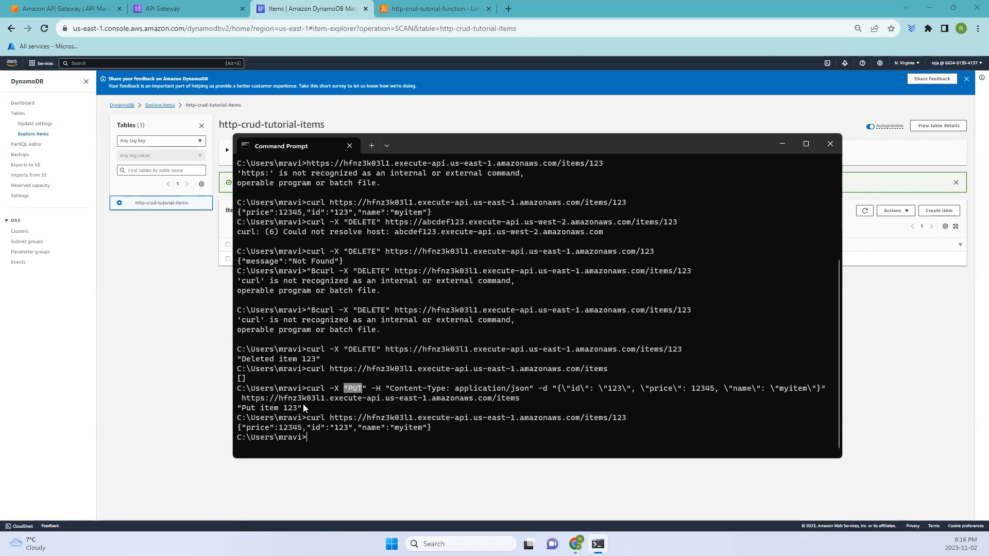
left_click_drag(308, 388, 534, 396)
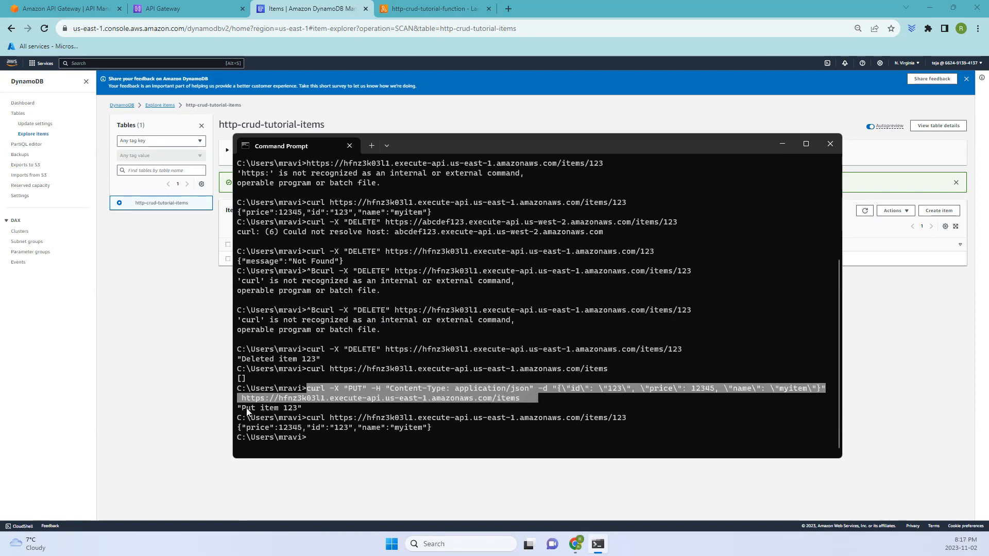
left_click_drag(246, 410, 296, 414)
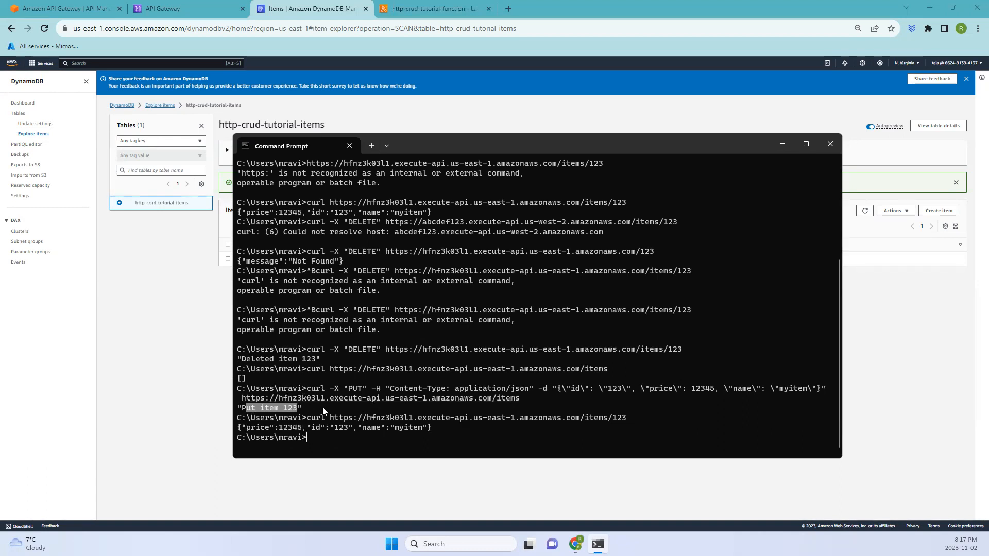
left_click_drag(492, 143, 492, 367)
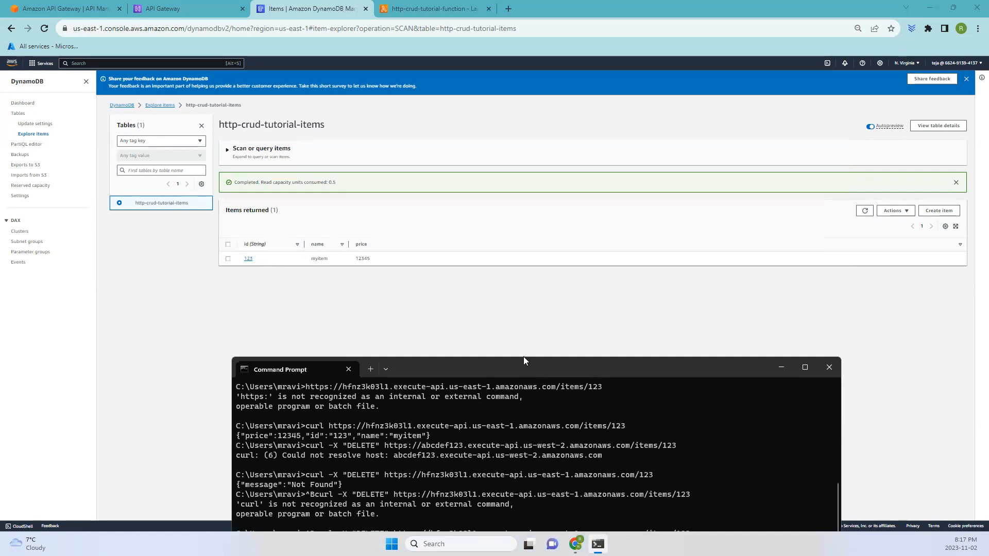
left_click_drag(524, 360, 504, 175)
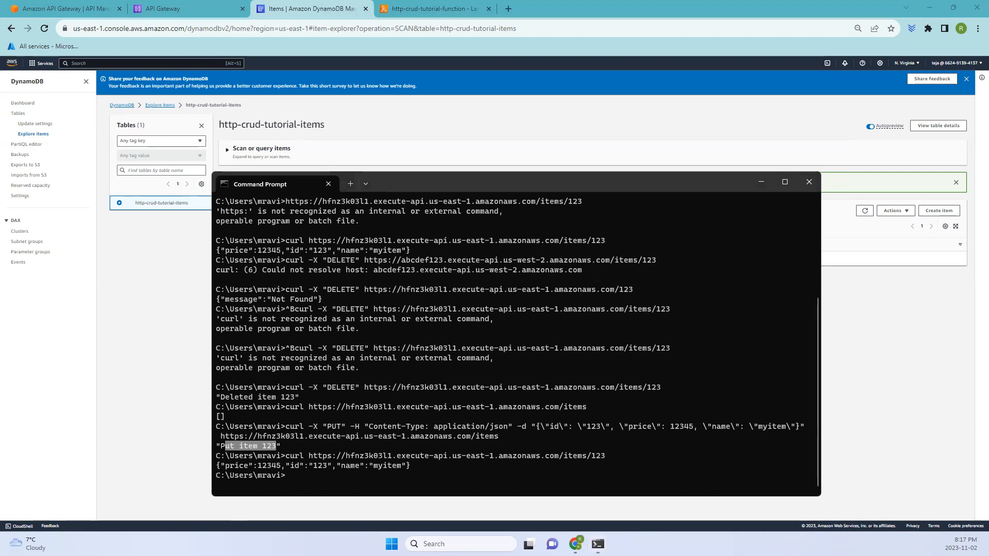
left_click(429, 479)
key("Up")
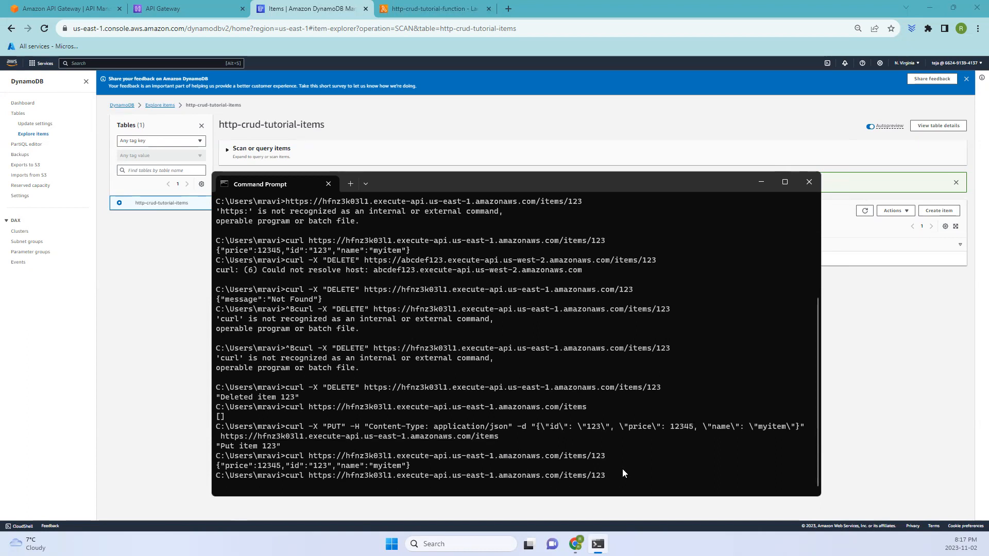
key("Return")
left_click_drag(218, 474, 421, 474)
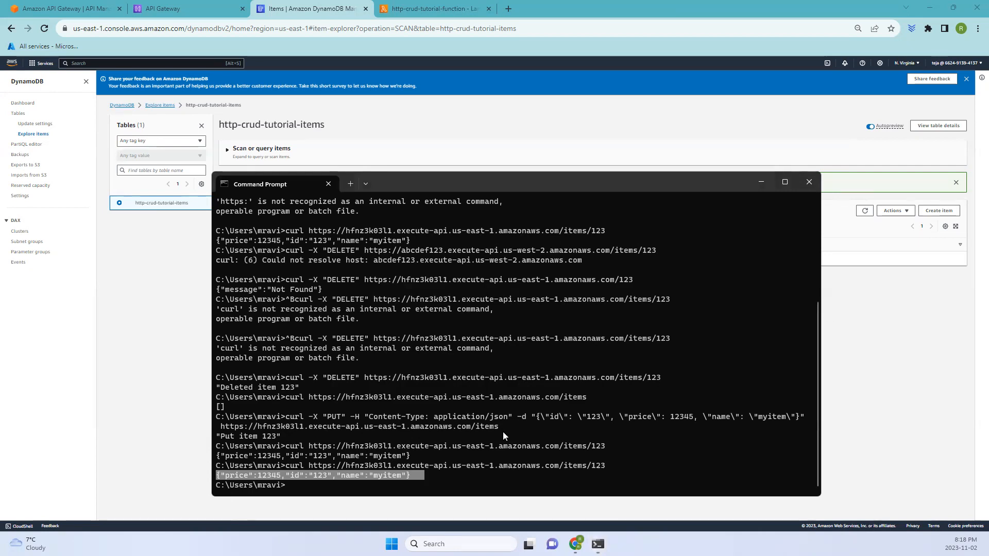
left_click(414, 487)
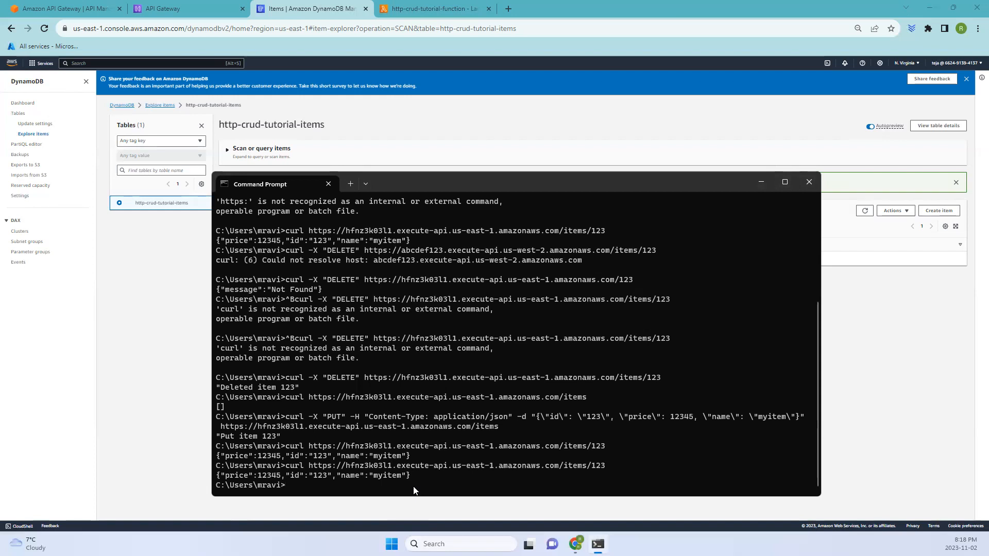
key("ctrl+v")
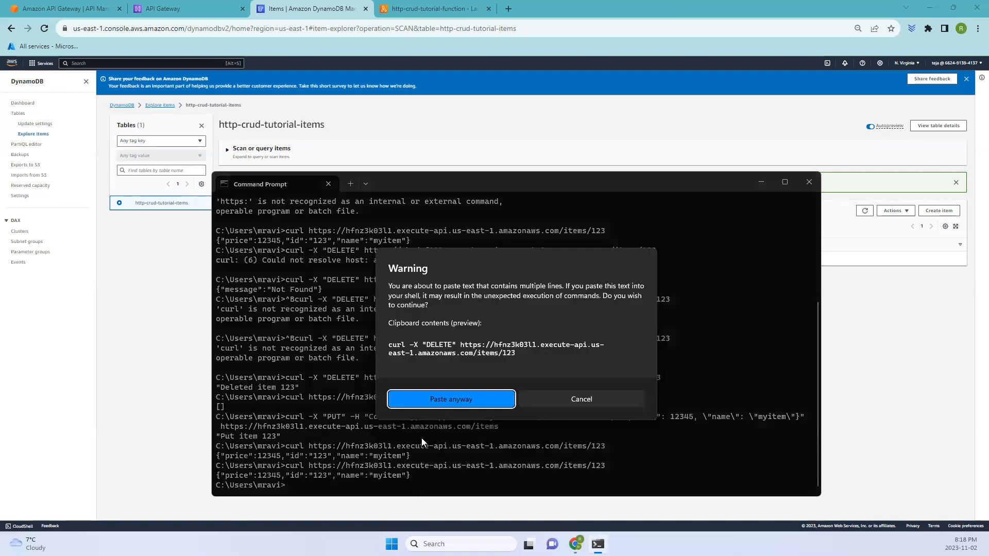
left_click(451, 399)
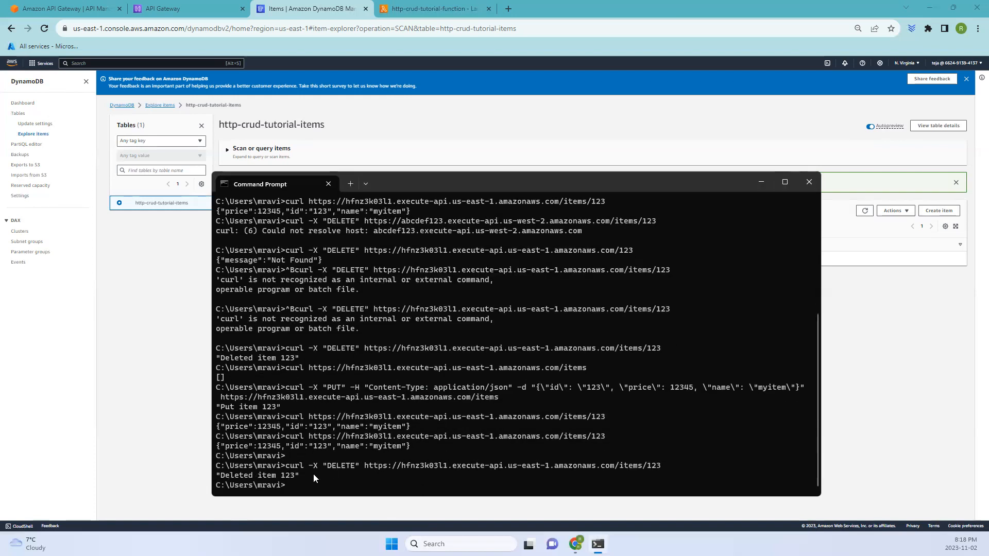
left_click_drag(306, 466, 688, 468)
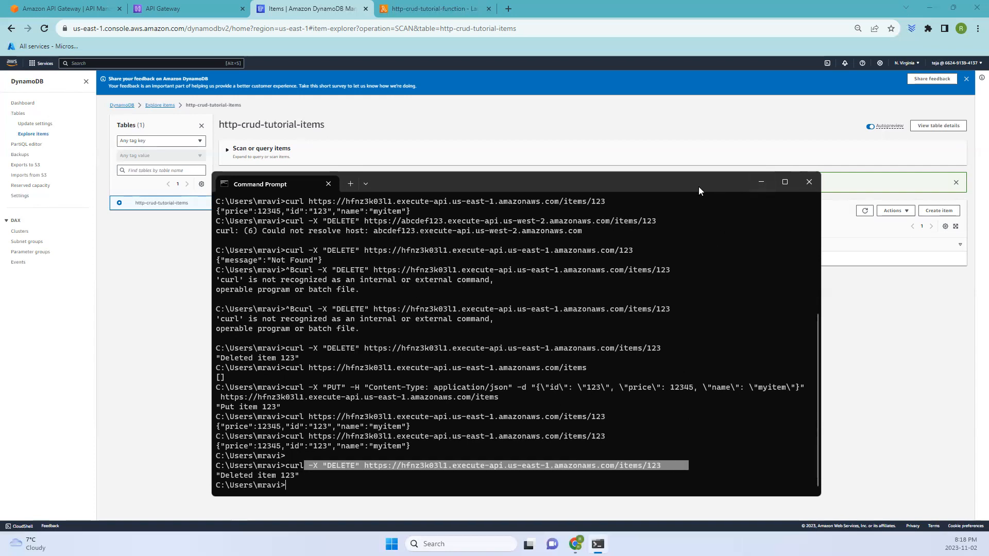
- Refresh the items of the http-crud-tutorial-items table in DynamoDB to check the deletion
key("alt+F4")
left_click(865, 211)
left_click_drag(654, 255, 438, 261)
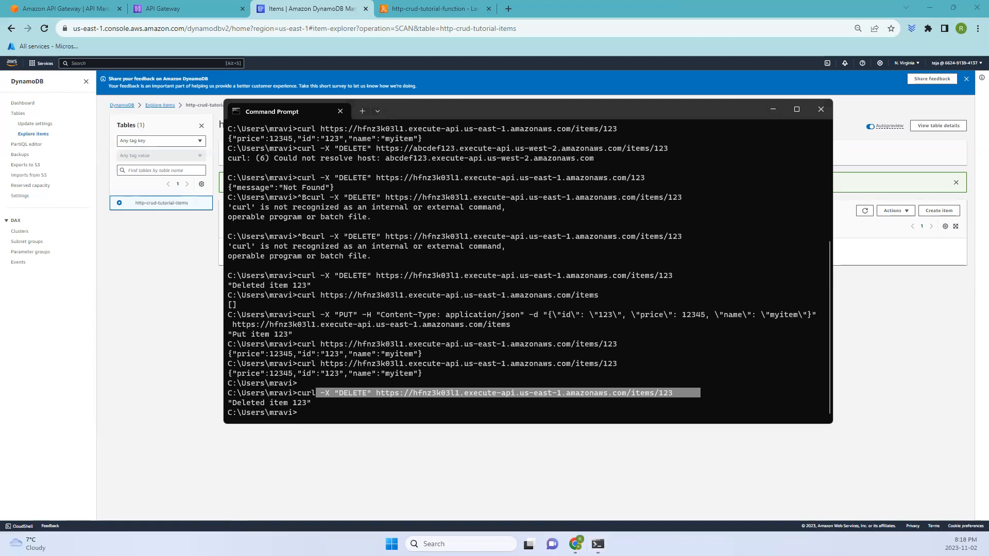
left_click(424, 419)
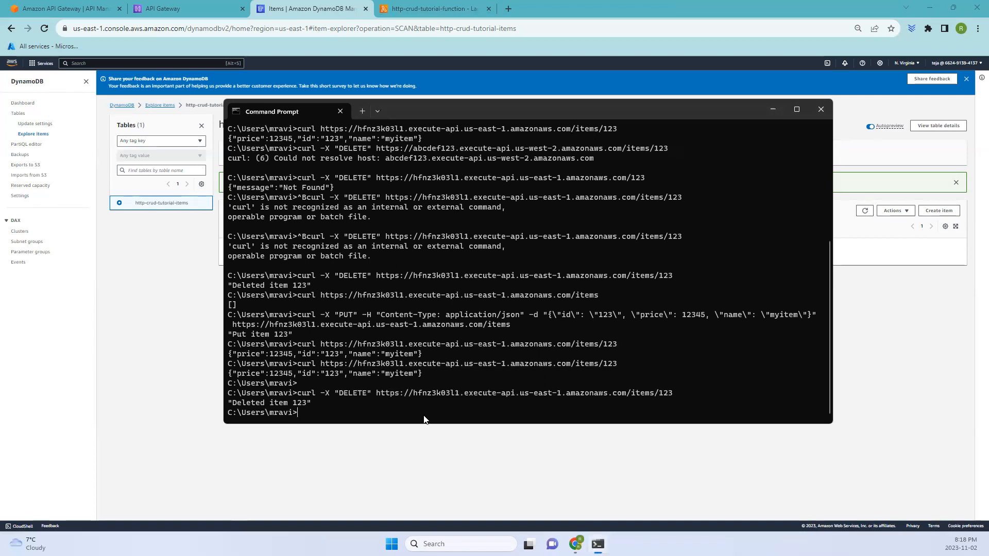
key("ctrl+v")
key("Return")
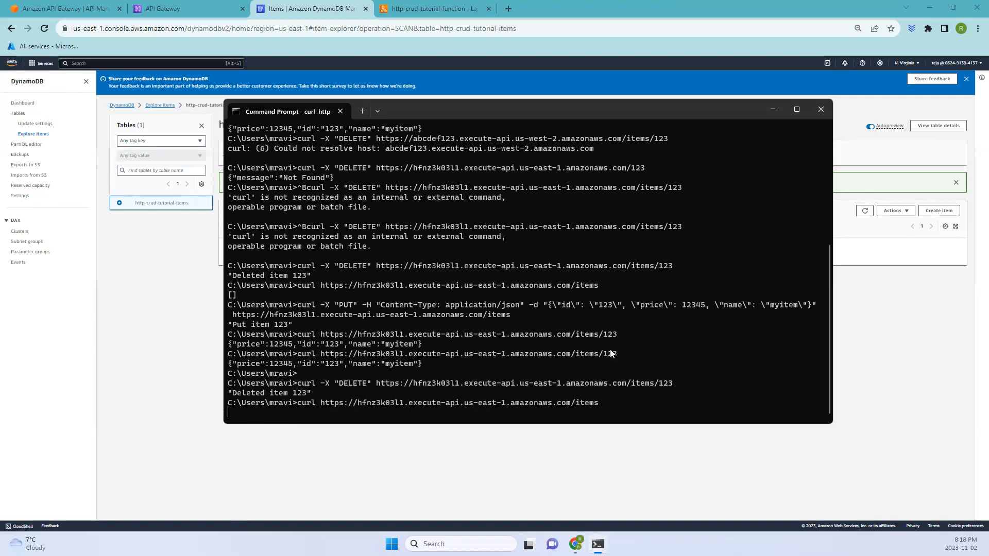
left_click_drag(239, 402, 224, 398)
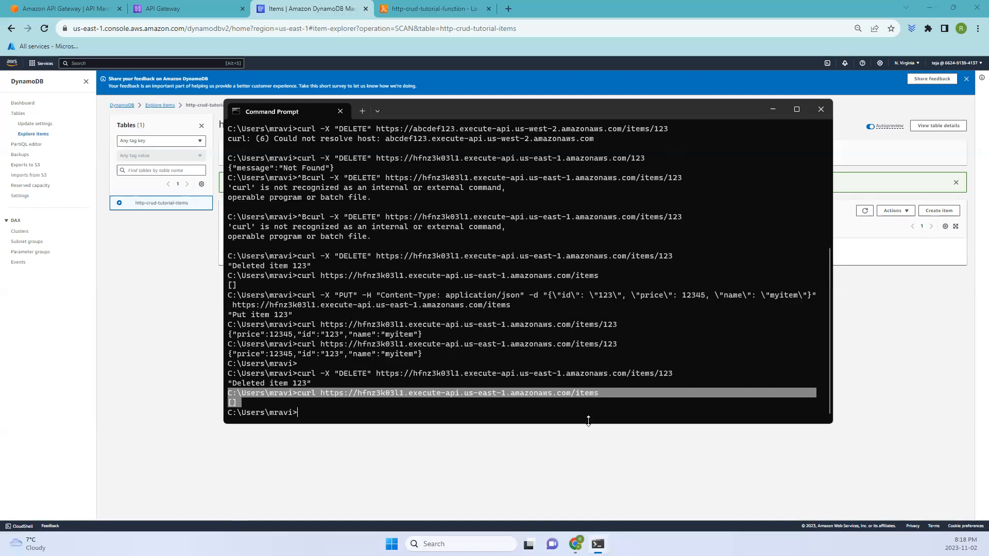
left_click_drag(588, 420, 589, 458)
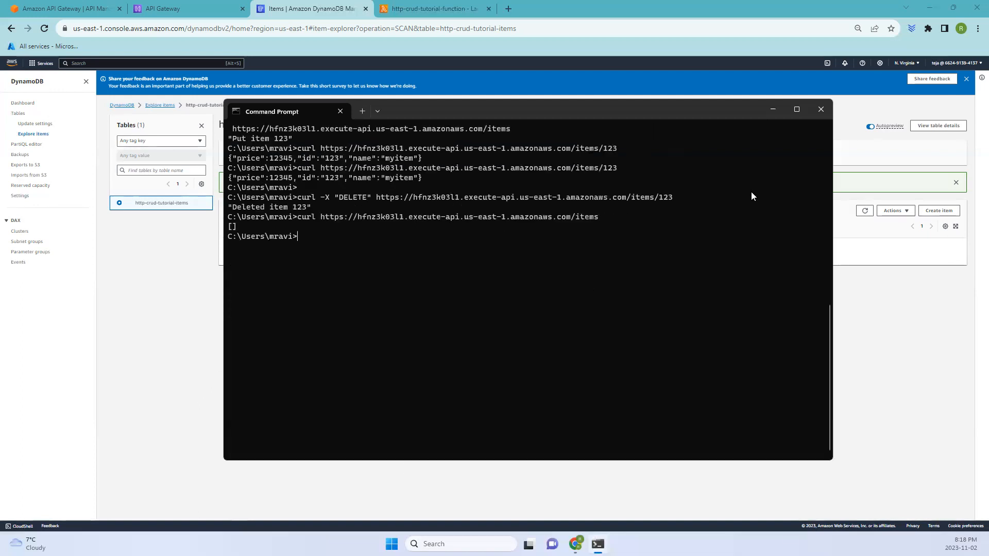
left_click(771, 114)
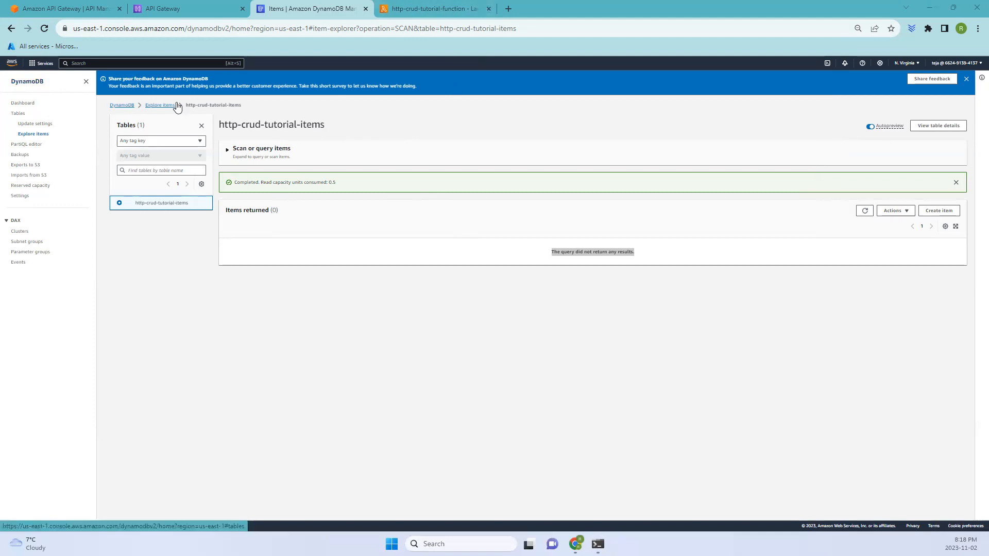
- Try to set up a DynamoDB table named http-crud-tutorial-items with string partition key id and default settings, leaving the form for the tables list
left_click(119, 106)
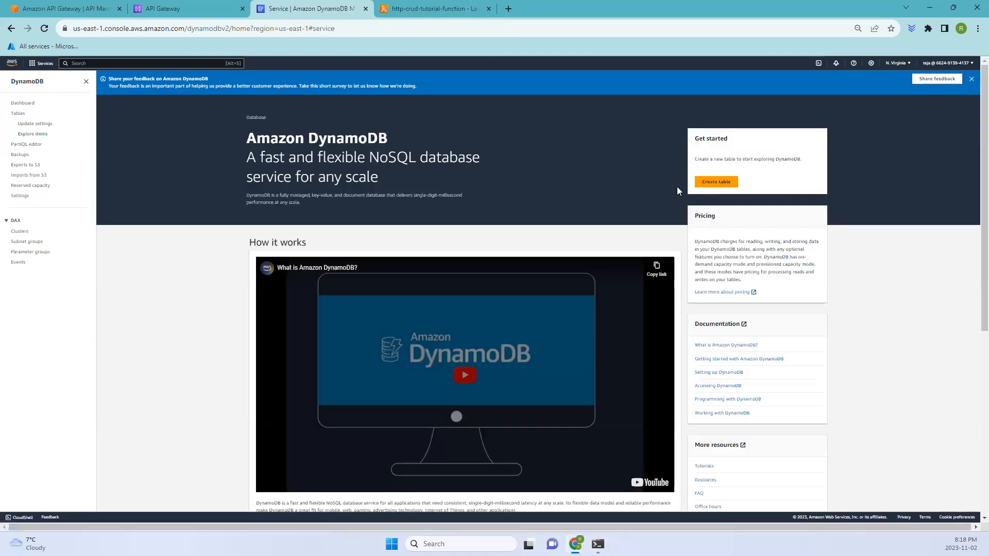
left_click(719, 184)
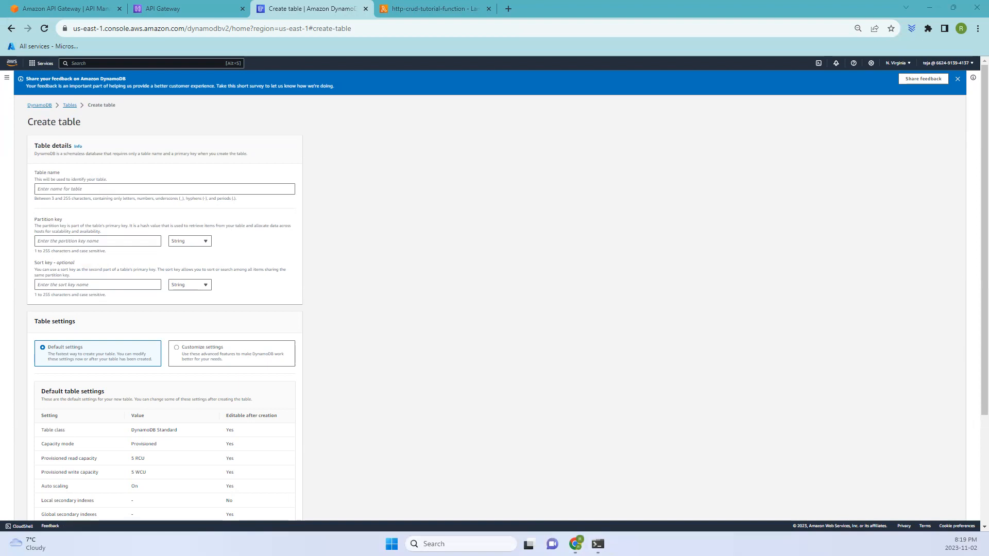
left_click(124, 189)
type("http-crud-tutorial-items")
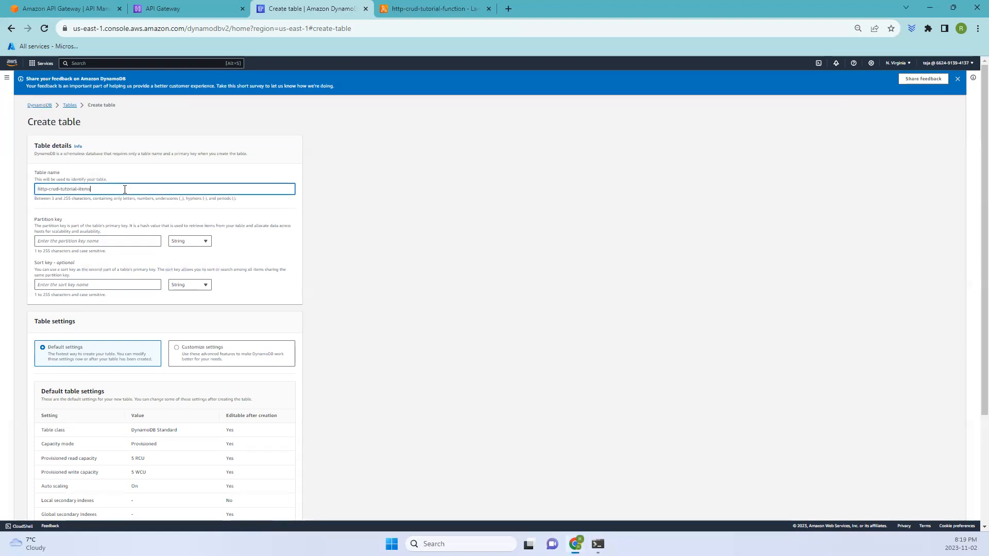
left_click(53, 241)
type("id")
left_click(50, 307)
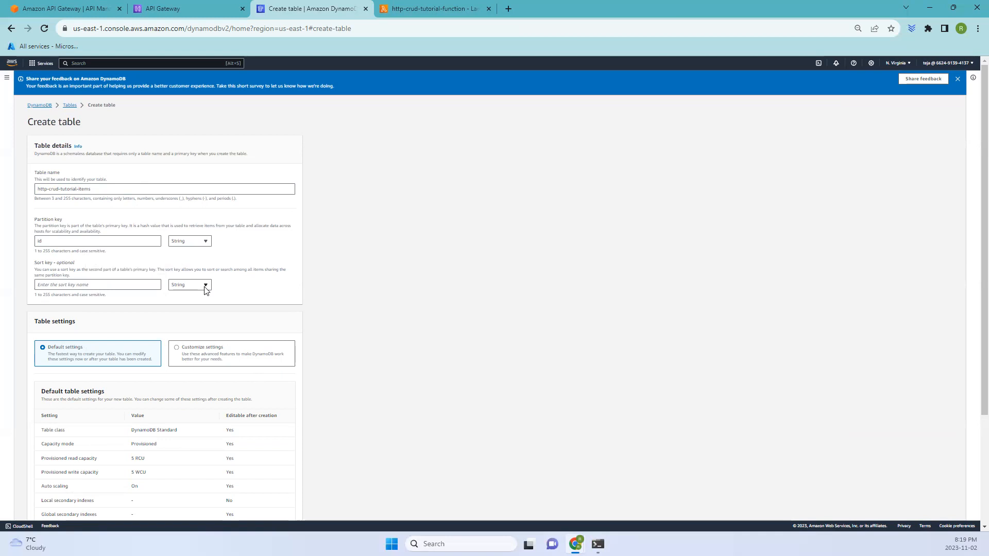
scroll(212, 314, "down", 3)
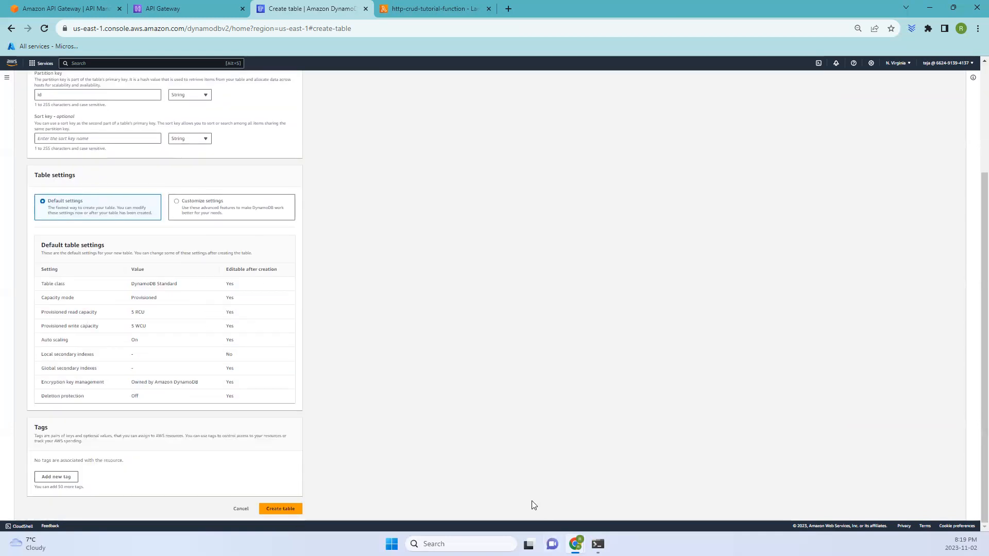
left_click(278, 509)
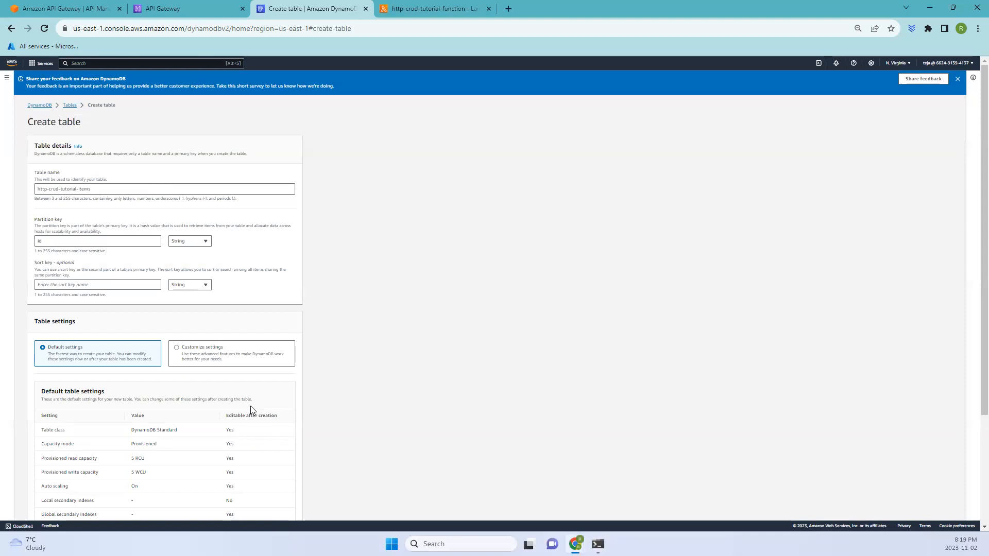
left_click(65, 107)
left_click(591, 329)
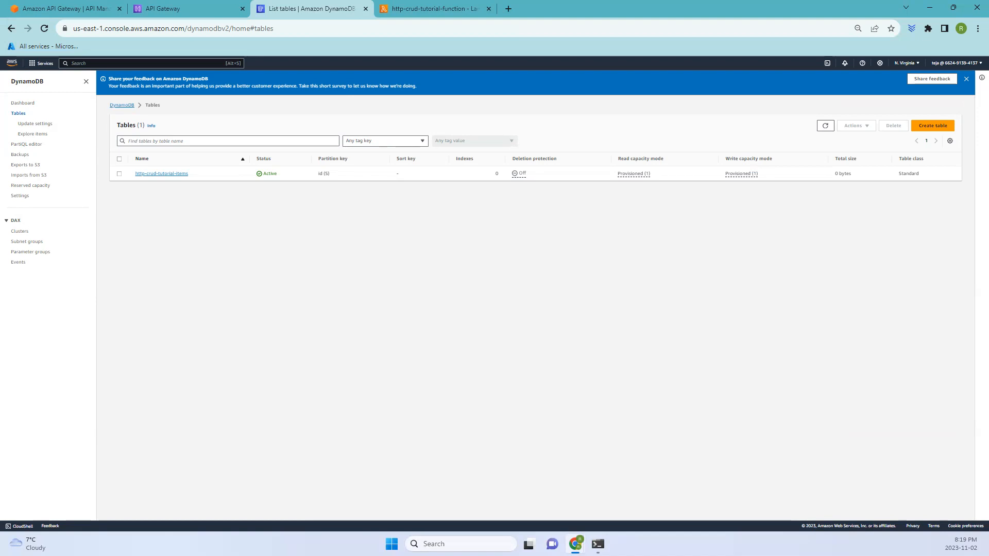
- Open the Lambda functions list from the AWS compute services
left_click(45, 64)
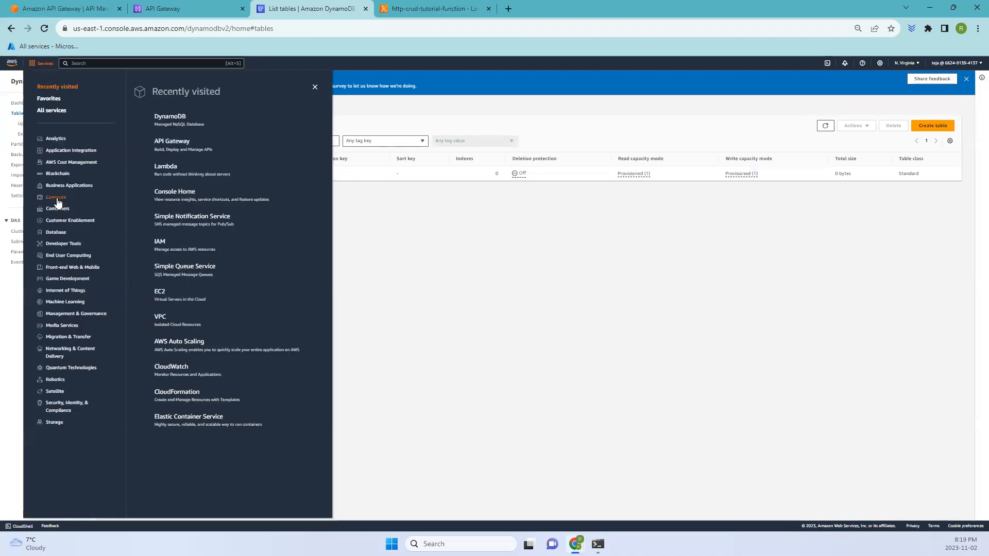
left_click(57, 200)
left_click(173, 238)
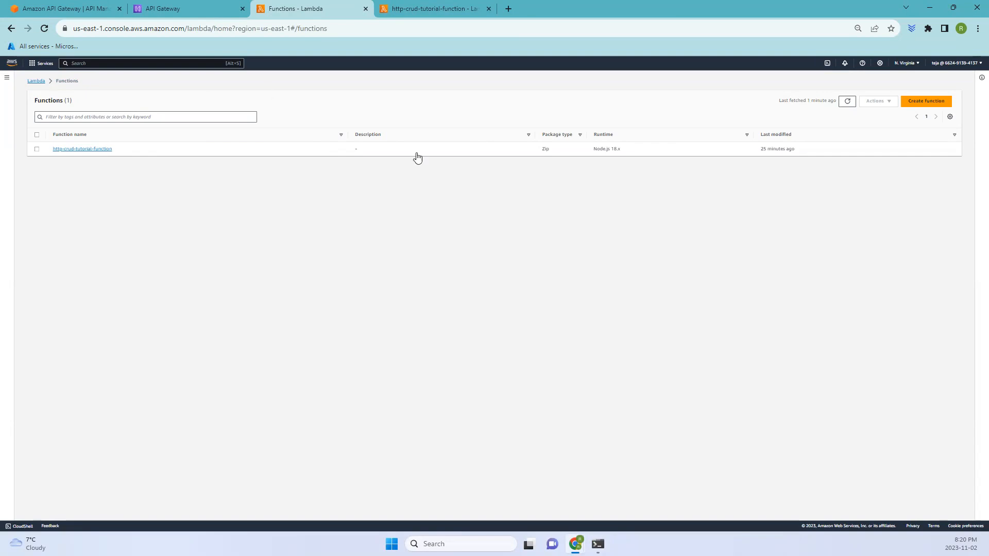
- Start creating a Lambda function from scratch named http-crud-tutorial-function1
left_click(933, 103)
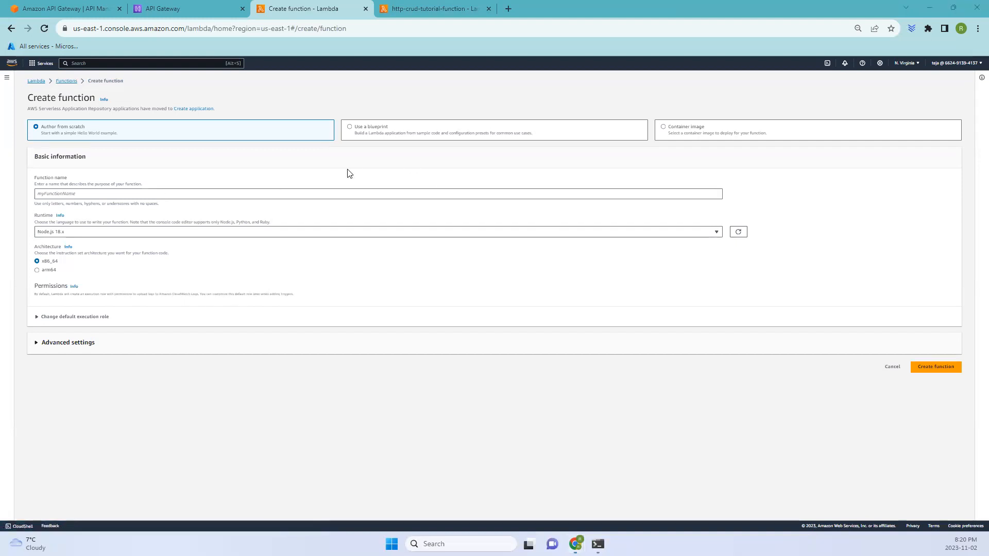
left_click(295, 196)
type("http-crud-tutorial-function")
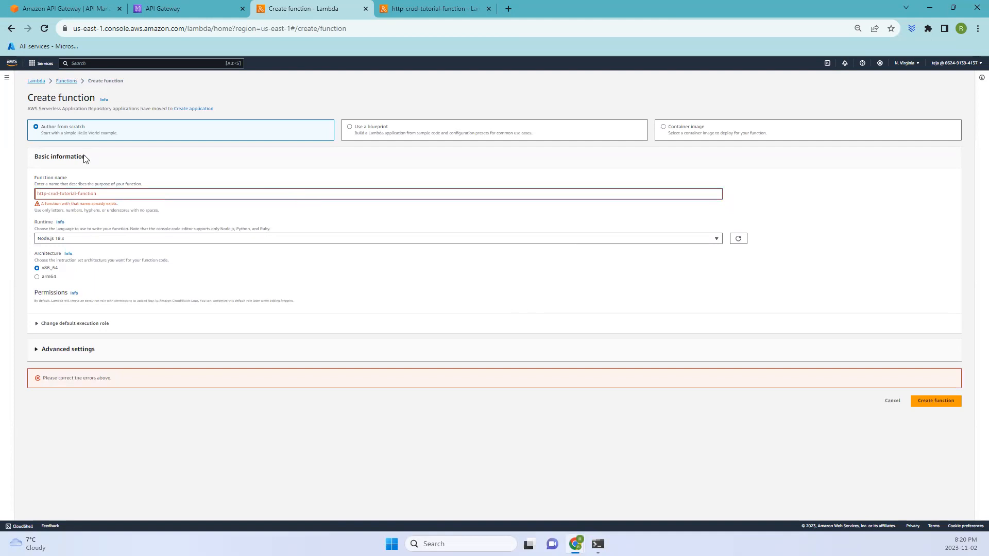
left_click_drag(118, 204, 53, 204)
left_click(105, 191)
type("1")
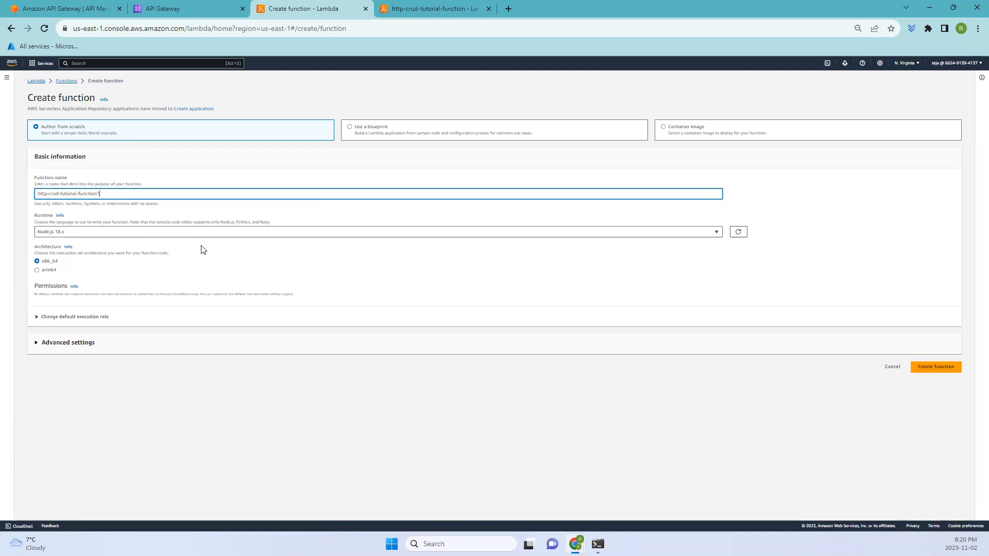
- Set the execution role to a new role from AWS policy templates, named http-crud-tutorial-role, with Simple microservice permissions
left_click(46, 320)
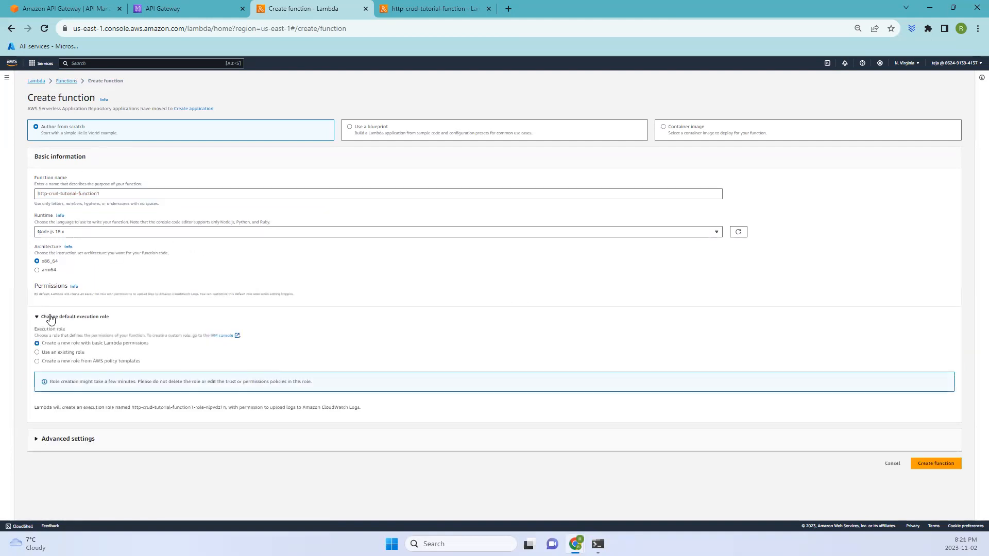
left_click(52, 361)
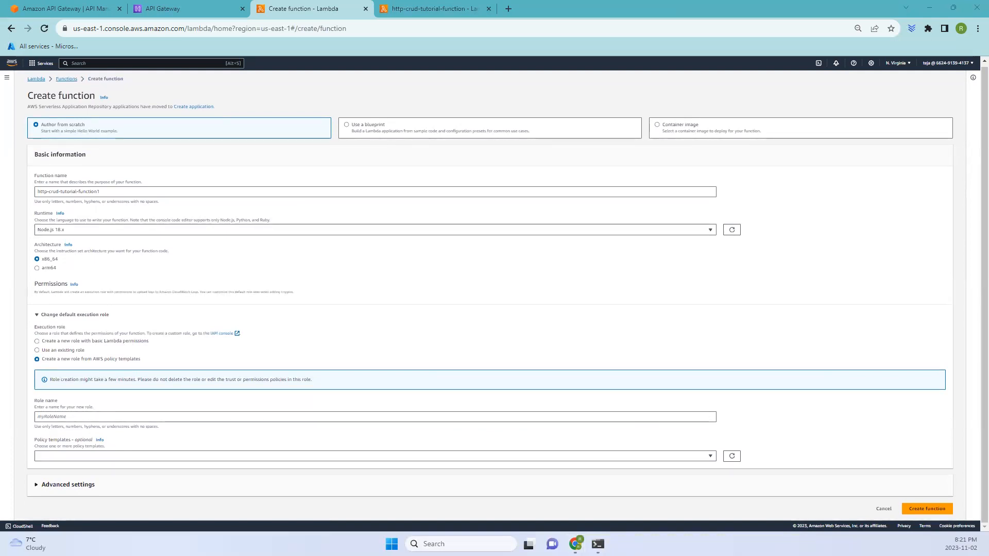
left_click(221, 418)
type("http-crud-tutorial-role")
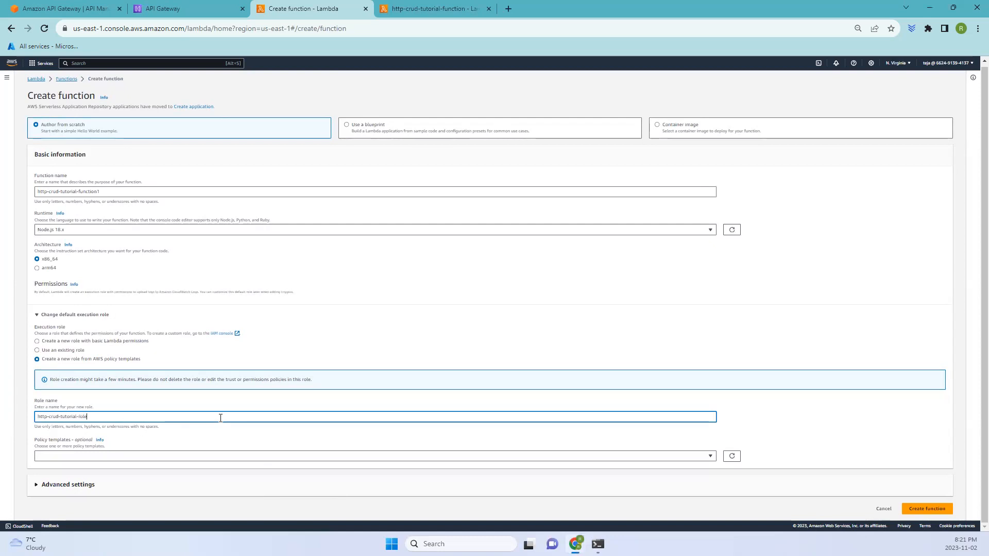
left_click(139, 460)
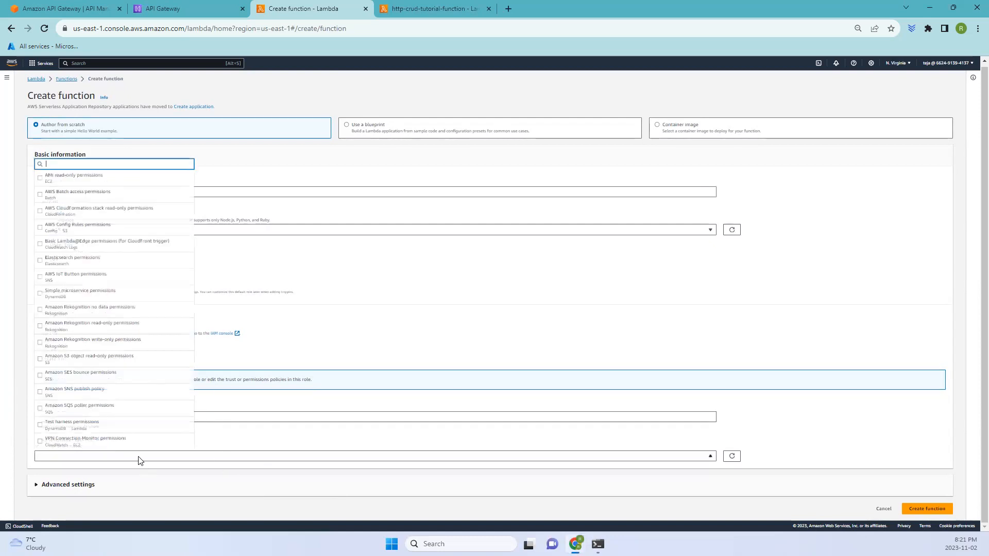
left_click(61, 294)
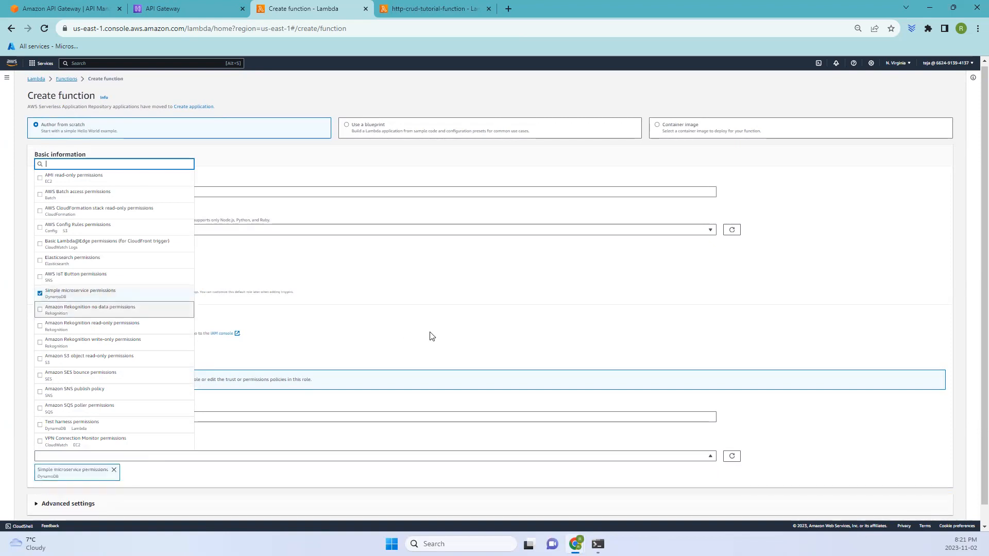
- Check the advanced settings, leave them at their defaults, and create the http-crud-tutorial-function1 Lambda function
left_click(455, 340)
left_click(104, 507)
scroll(103, 508, "down", 2)
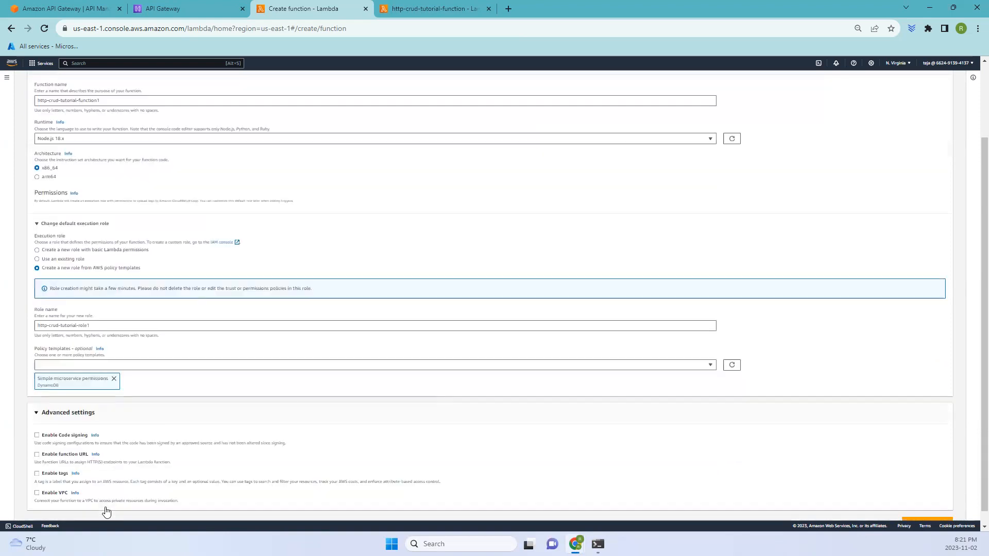
left_click(925, 510)
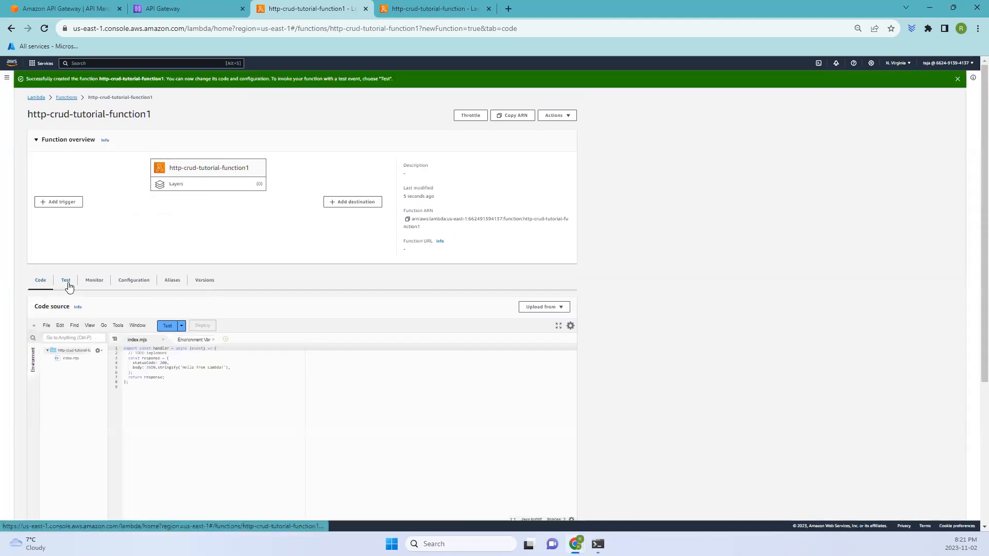
- Replace all sample code in index.mjs with the copied DynamoDB CRUD handler code
left_click_drag(207, 400, 143, 348)
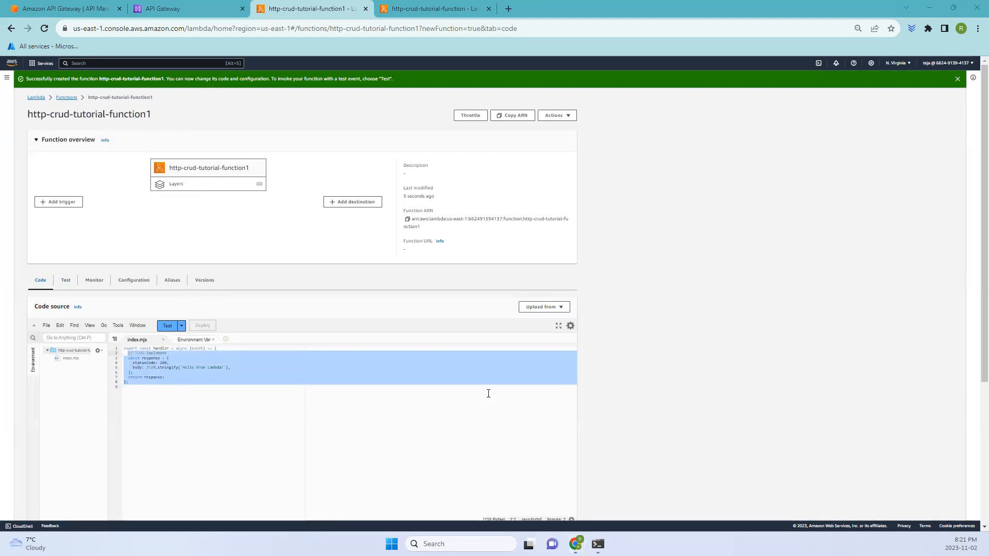
left_click(354, 409)
key("ctrl+a")
key("ctrl+v")
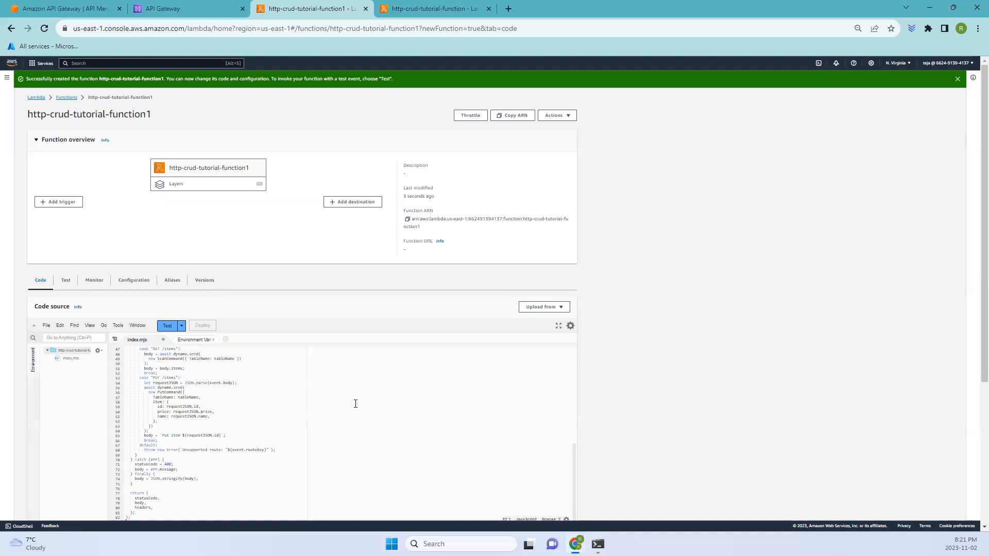
scroll(360, 413, "up", 15)
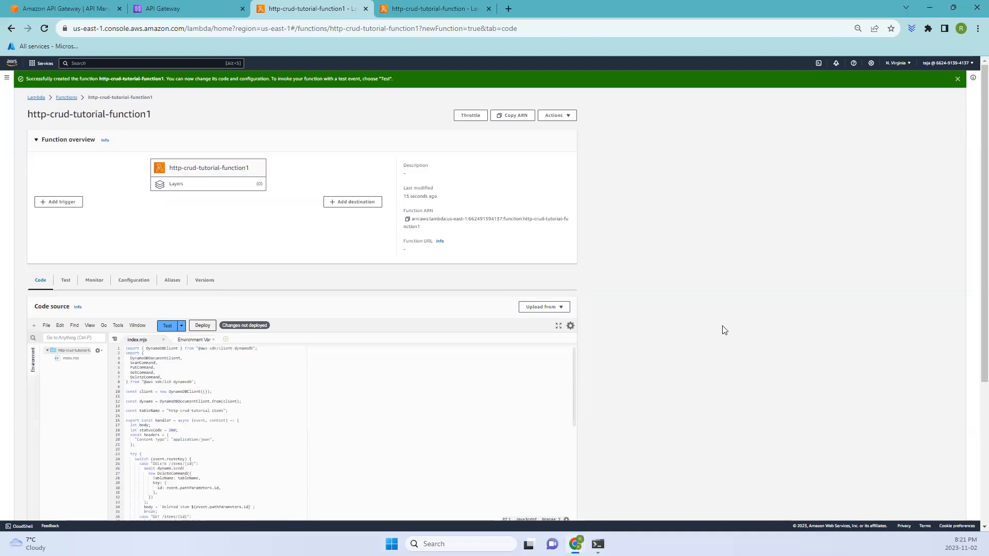
- Review the handler code and its table name http-crud-tutorial-items, and deploy the function
scroll(716, 332, "down", 3)
scroll(207, 264, "up", 1)
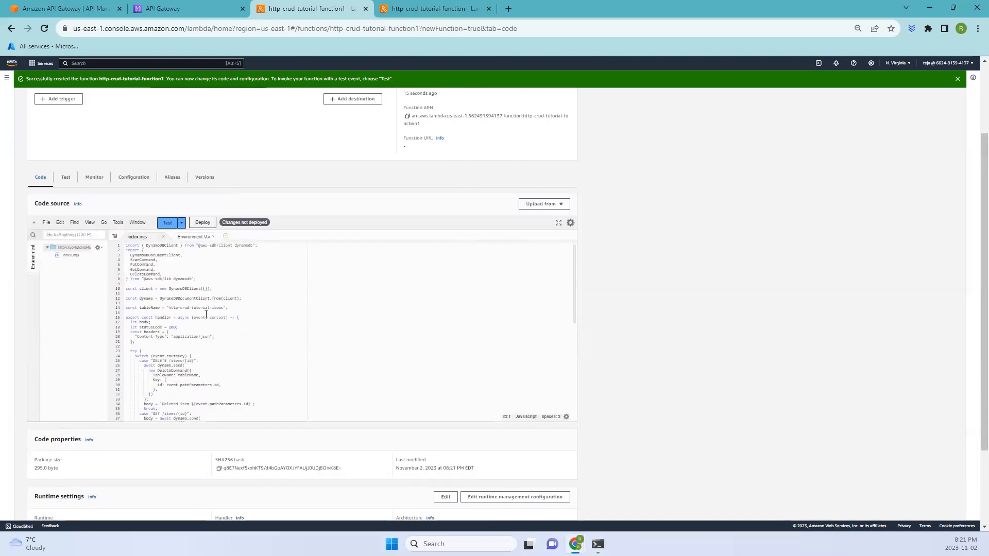
left_click_drag(168, 308, 222, 307)
scroll(242, 318, "down", 10)
scroll(252, 370, "up", 10)
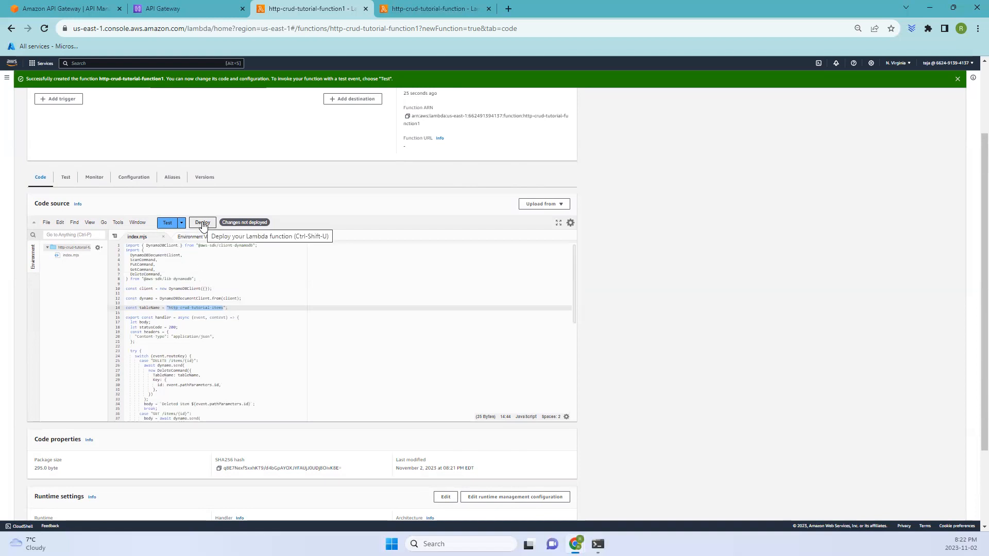
left_click(202, 223)
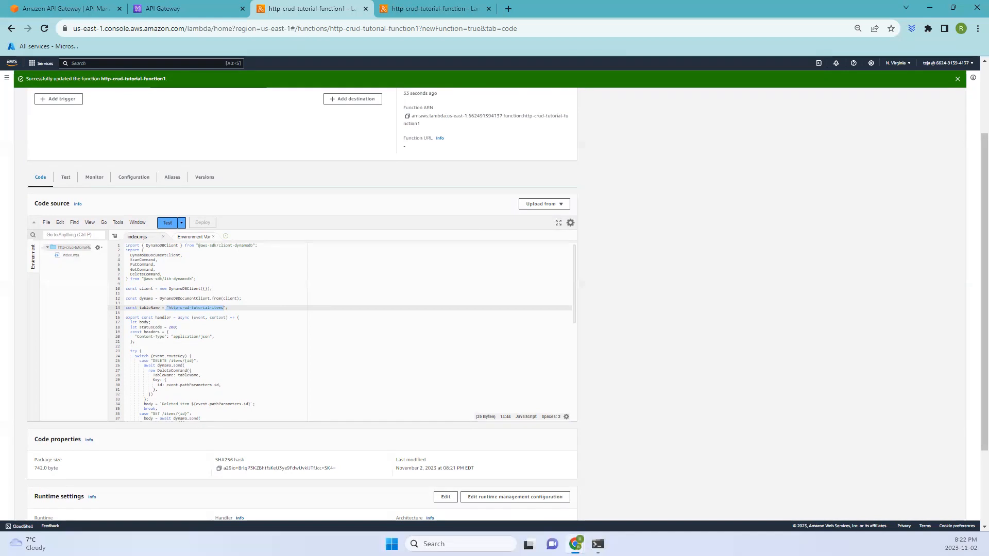
- Compare the overview of the existing http-crud-tutorial-function with that of http-crud-tutorial-function1
scroll(225, 227, "up", 2)
left_click(67, 98)
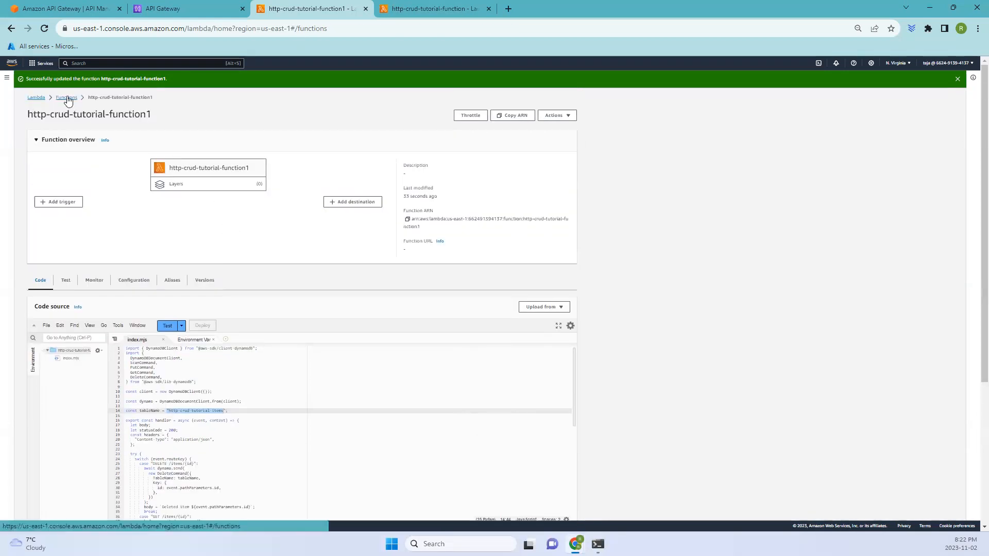
left_click(82, 150)
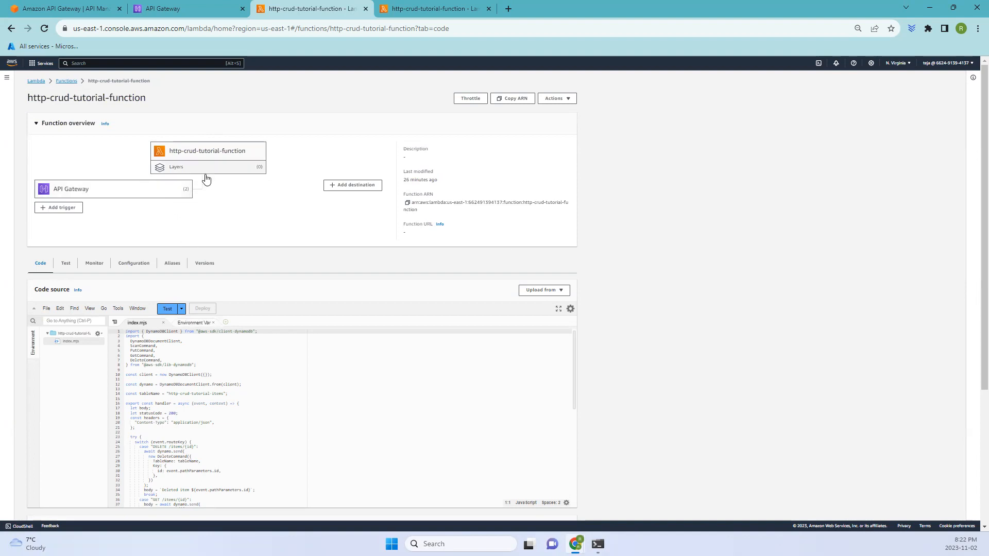
left_click(57, 83)
left_click(66, 166)
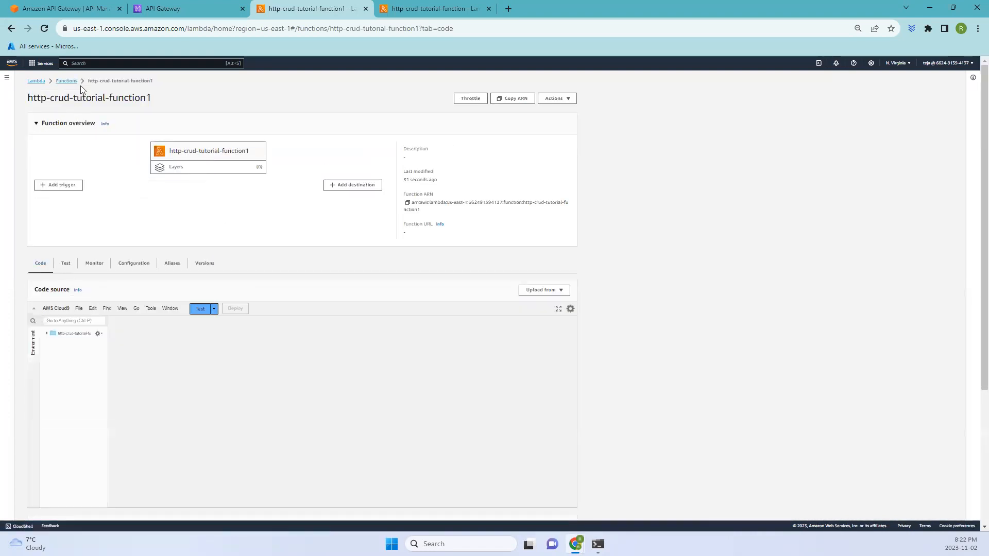
- Delete the http-crud-tutorial-function1 function from the Lambda functions list, confirming with the word delete
left_click(66, 83)
left_click(37, 164)
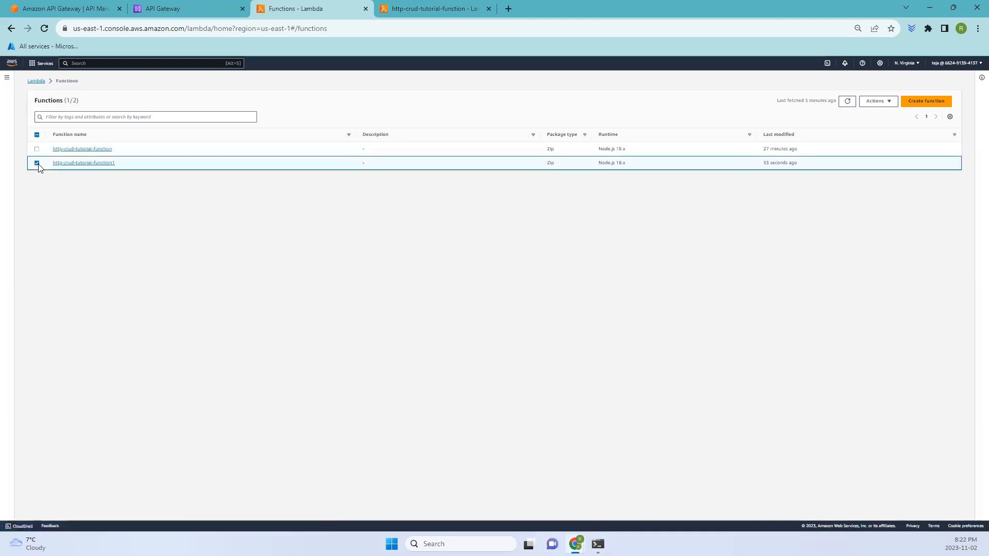
left_click(878, 101)
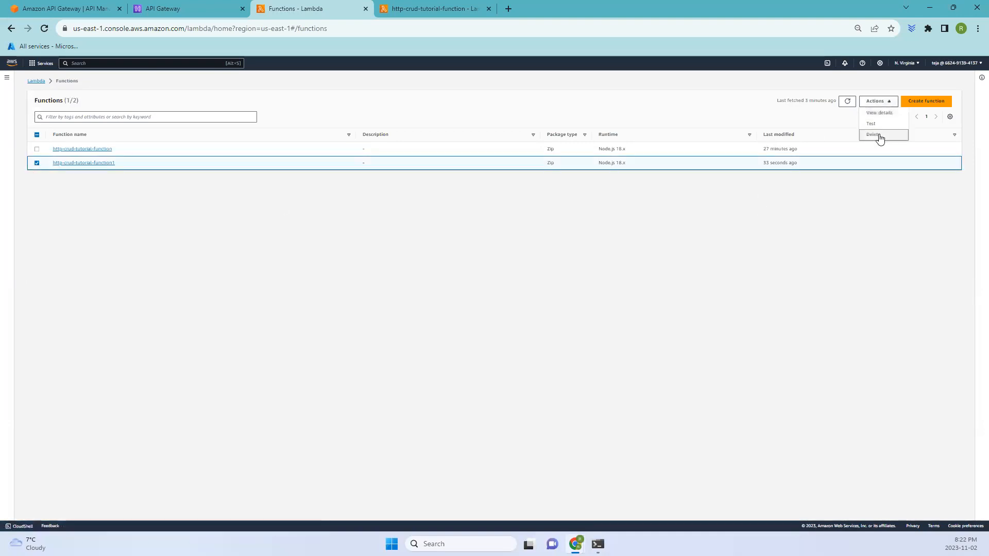
left_click(879, 135)
left_click(378, 331)
type("de")
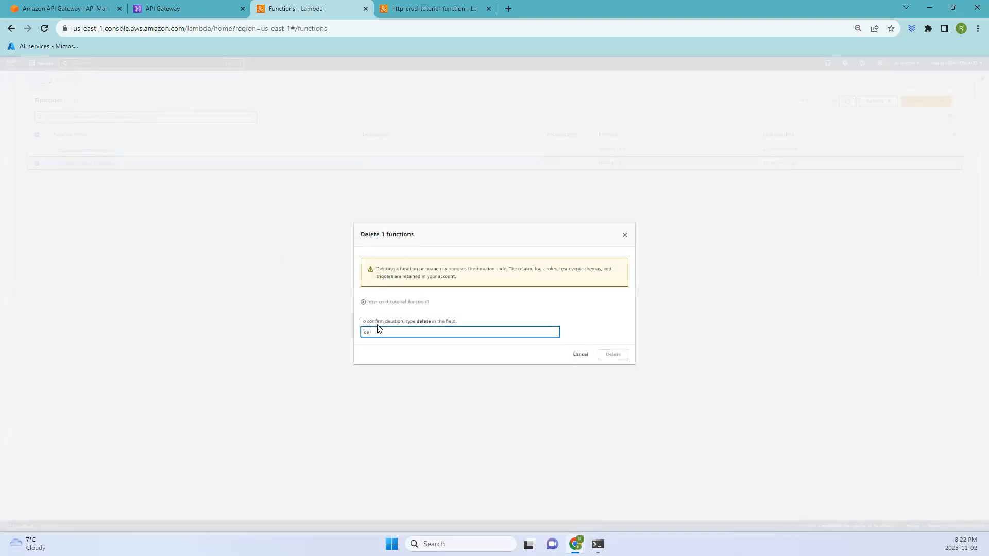
type("lete")
left_click(614, 355)
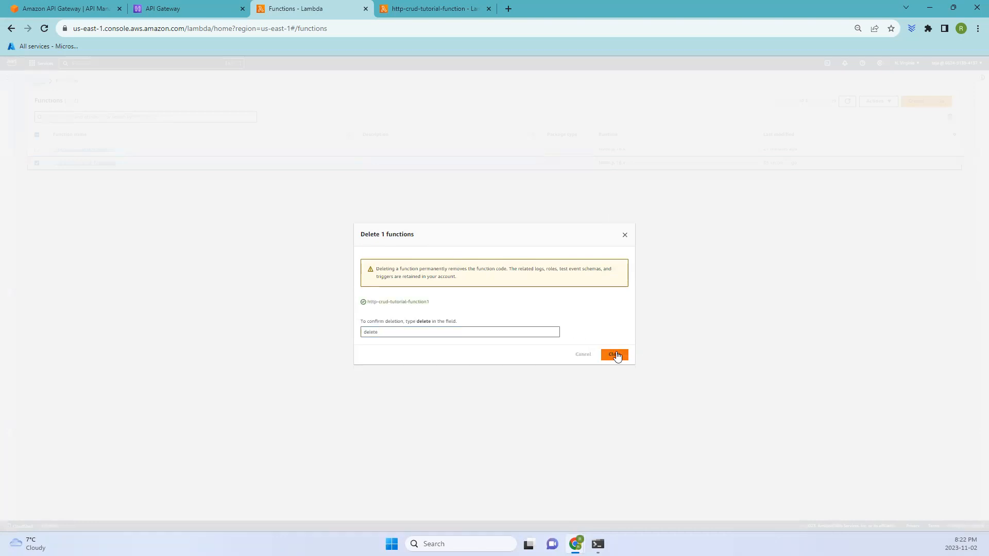
left_click(625, 235)
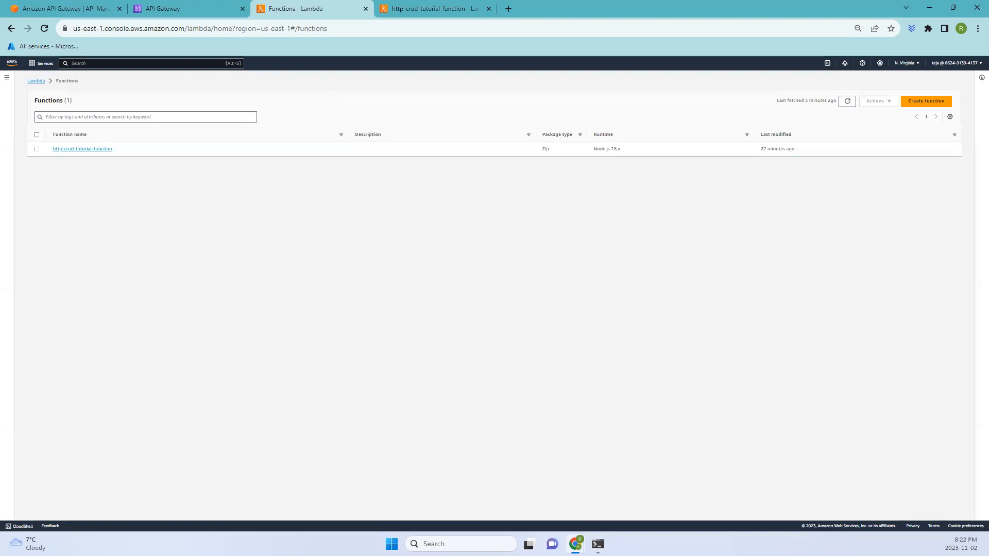
- Go to the API Gateway service and start building a new API of type HTTP API
left_click(43, 63)
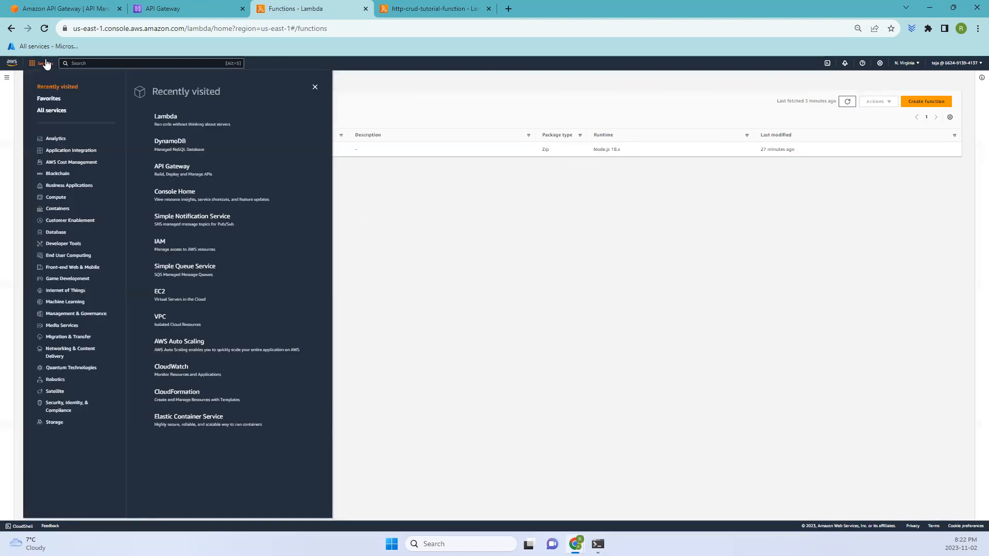
left_click(174, 167)
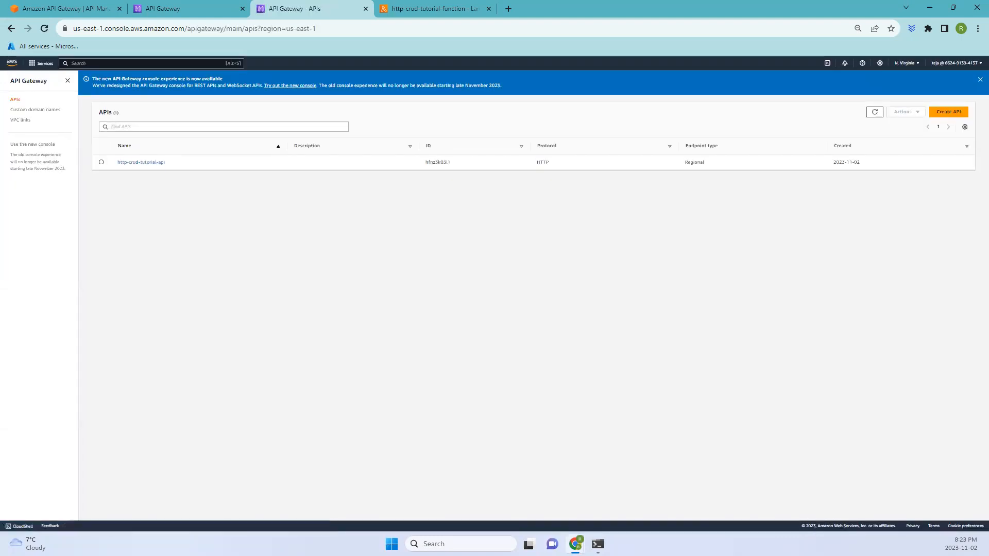
left_click_drag(88, 162, 110, 163)
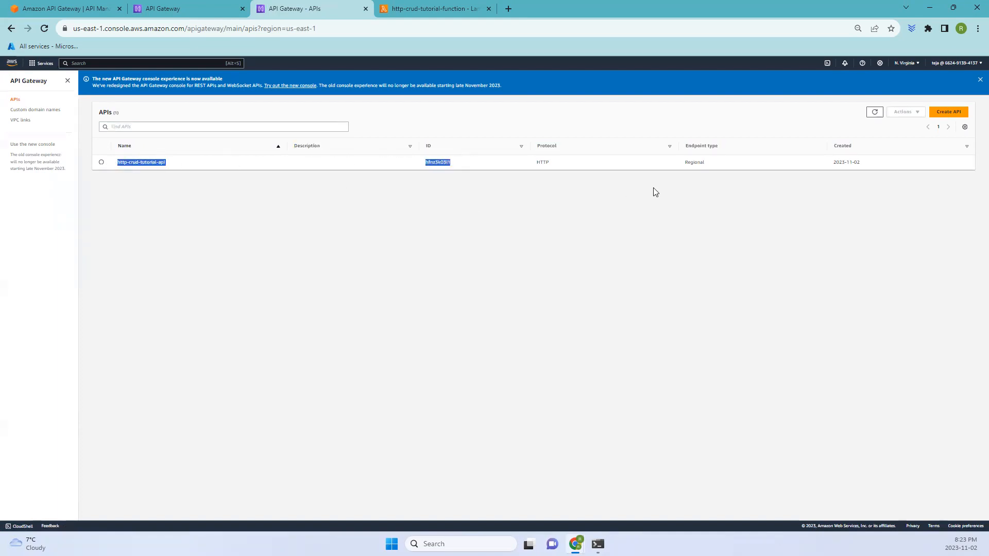
left_click(946, 114)
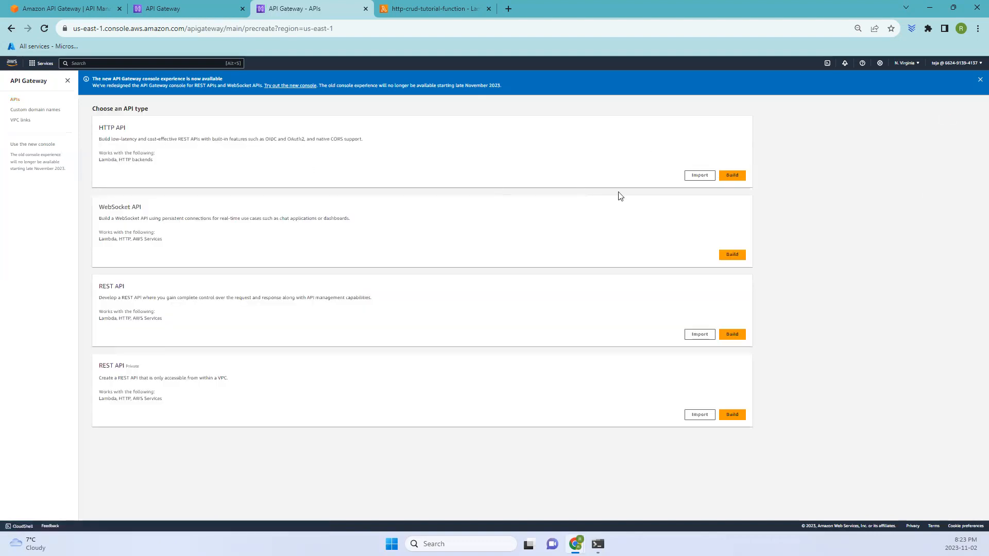
left_click(741, 176)
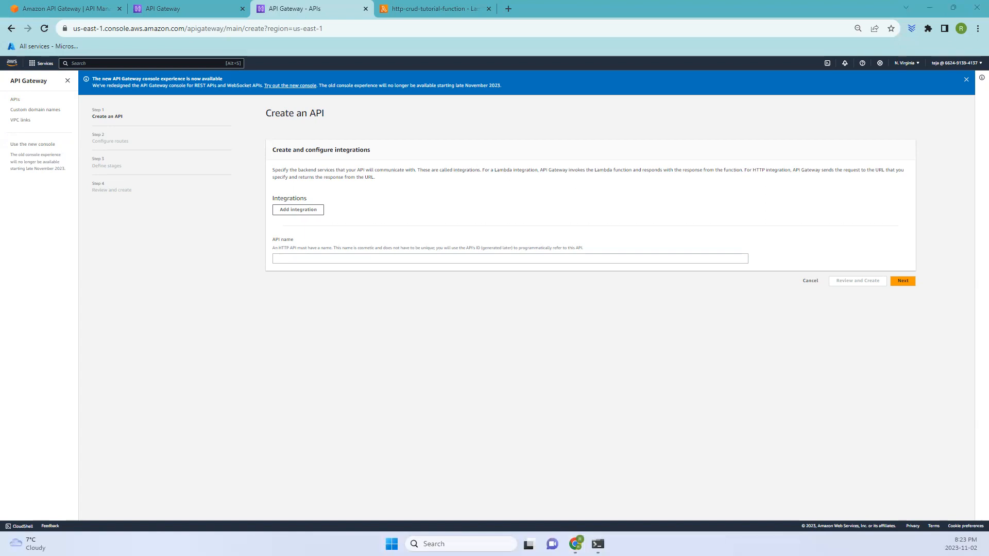
- Create the HTTP API as http-crud-tutorial-api1 without integrations or routes, keeping the auto-deployed $default stage
left_click(350, 257)
type("http-crud-tutorial-api")
type("1")
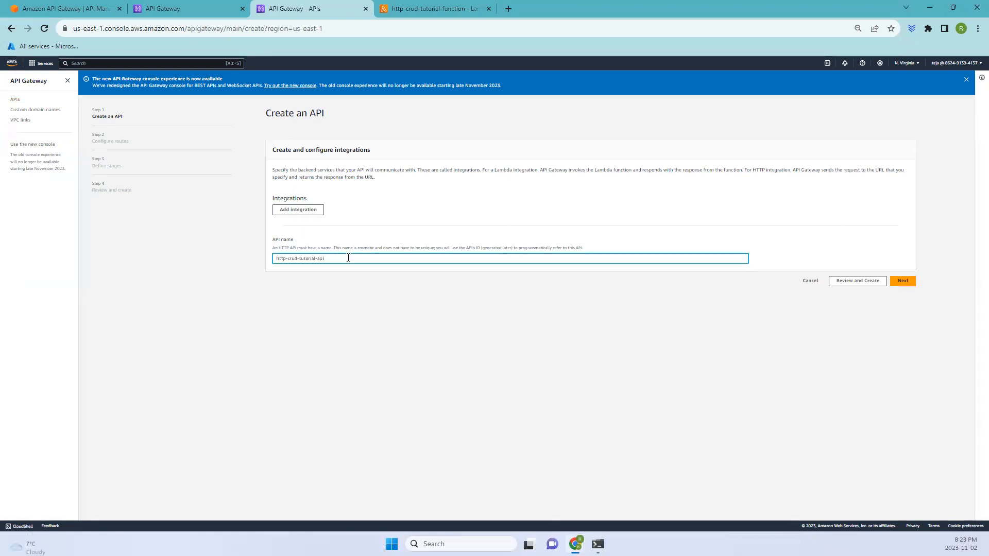
left_click(902, 280)
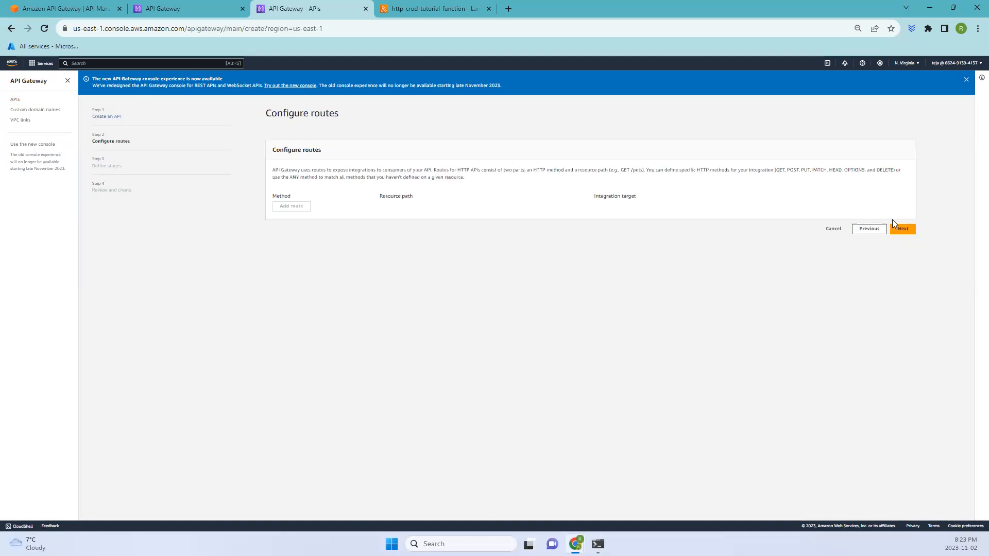
left_click(903, 229)
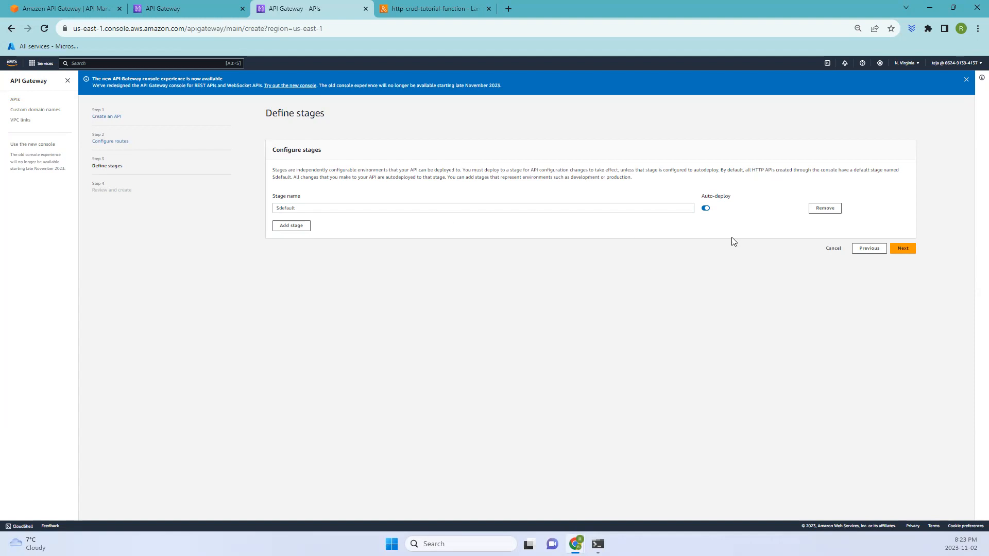
left_click(904, 249)
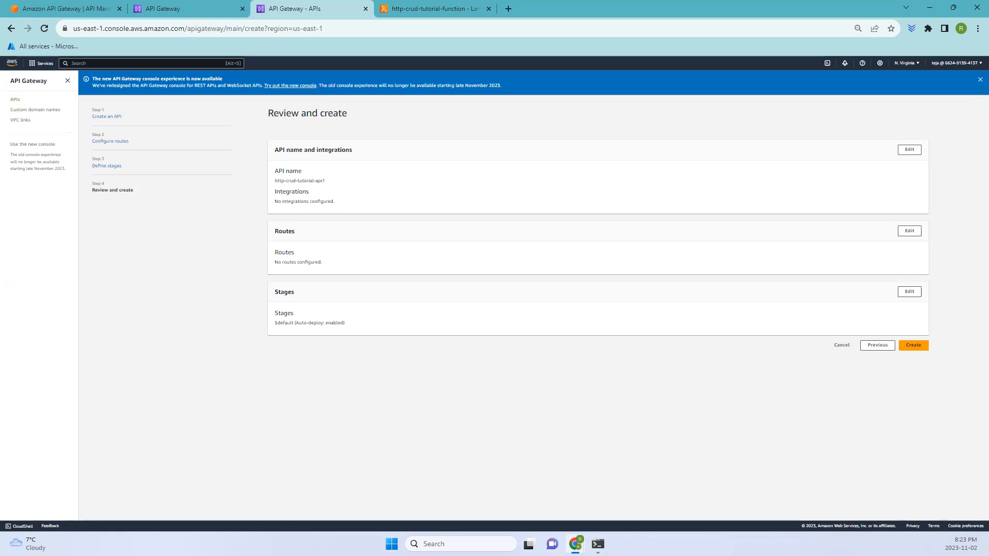
left_click(923, 352)
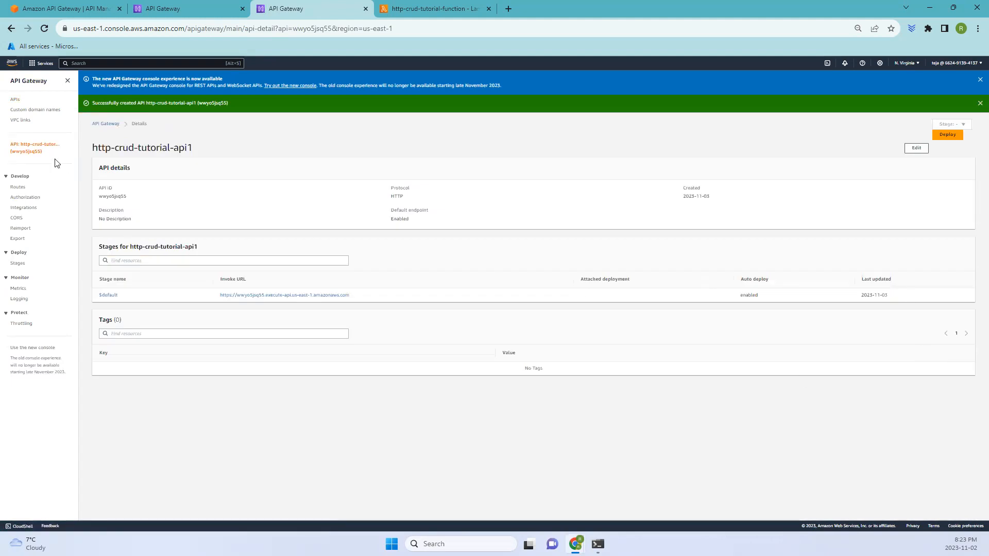
- Highlight the new API's invoke URL, then show its routes in a duplicated browser tab
left_click_drag(391, 293, 208, 299)
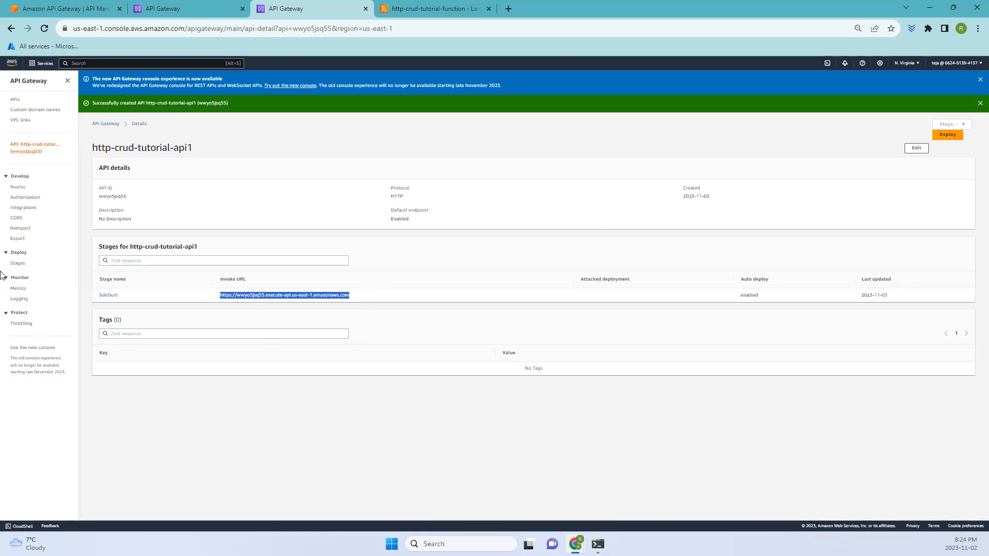
left_click(18, 187)
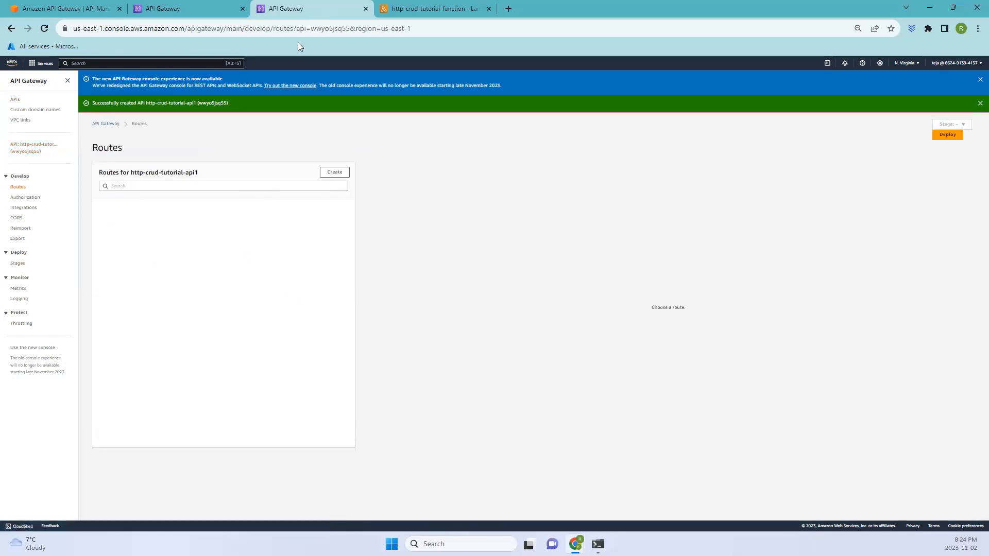
right_click(305, 7)
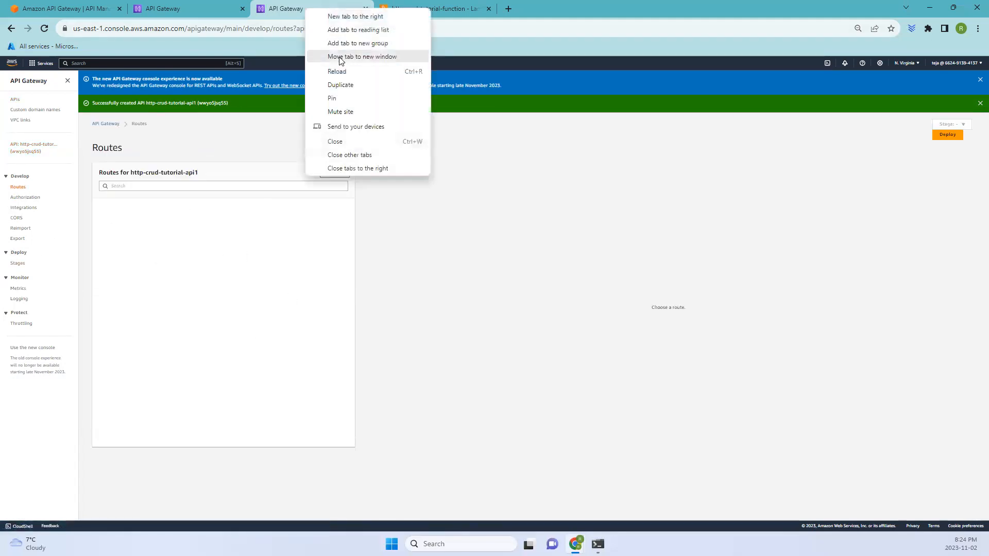
left_click(340, 84)
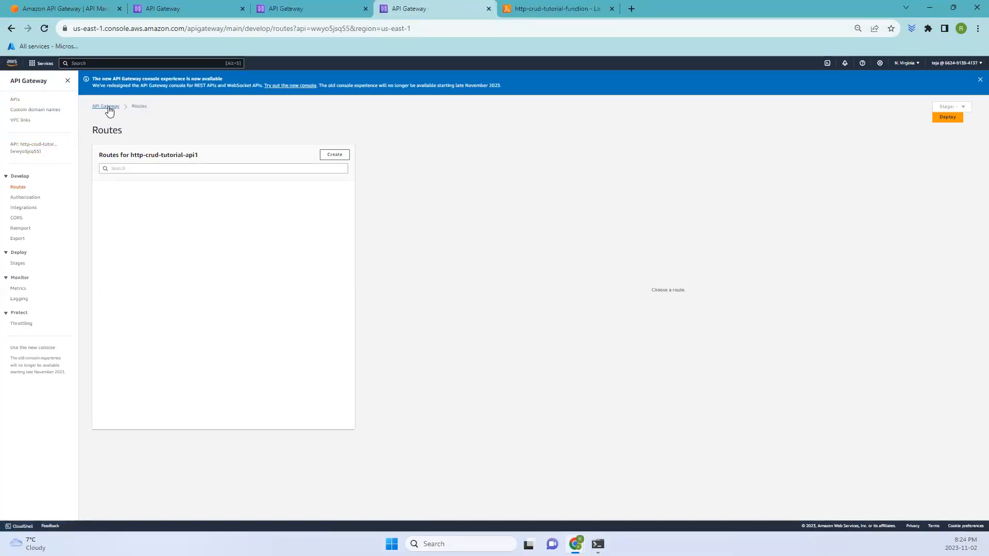
- Examine the routes of the existing http-crud-tutorial-api, including the GET method under /items
left_click(106, 106)
left_click(101, 163)
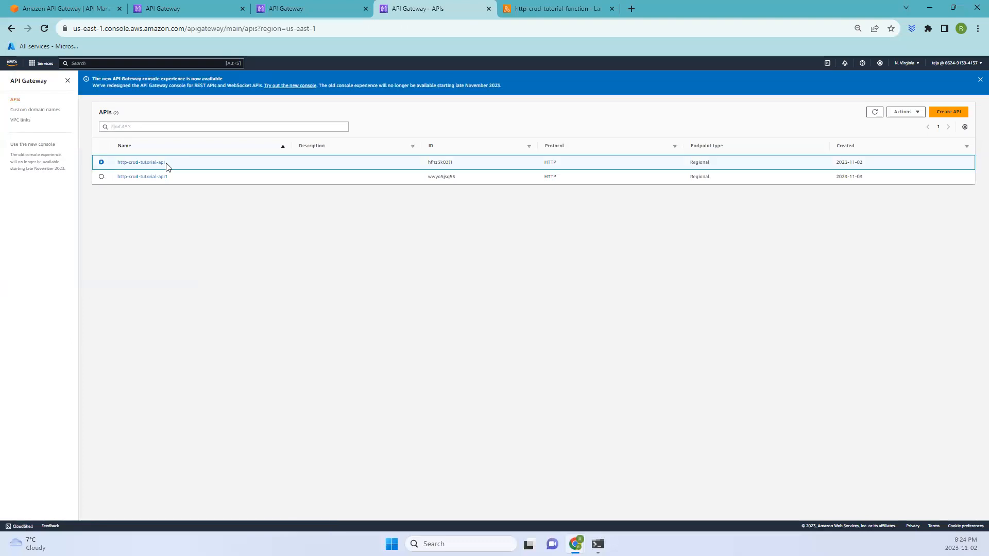
left_click(157, 162)
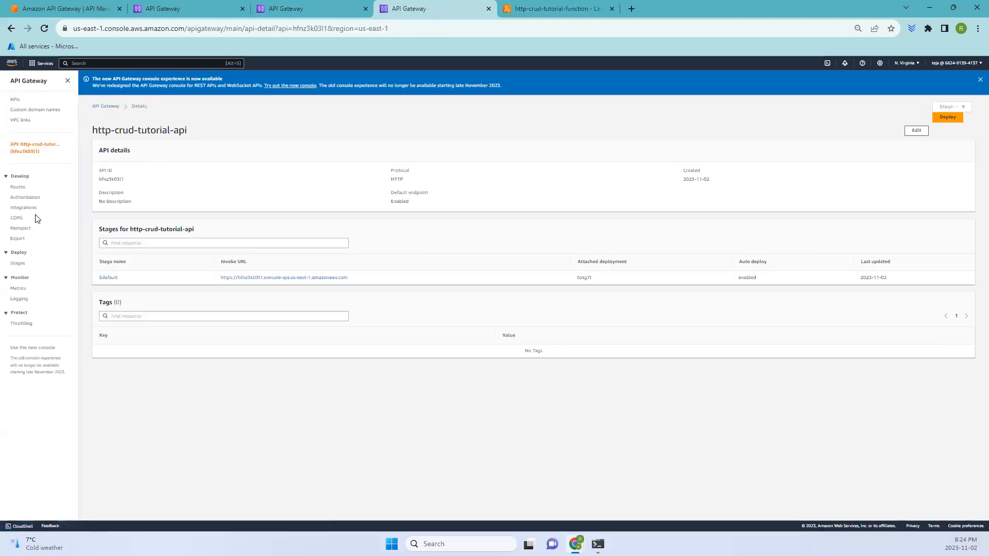
left_click(19, 187)
double_click(117, 203)
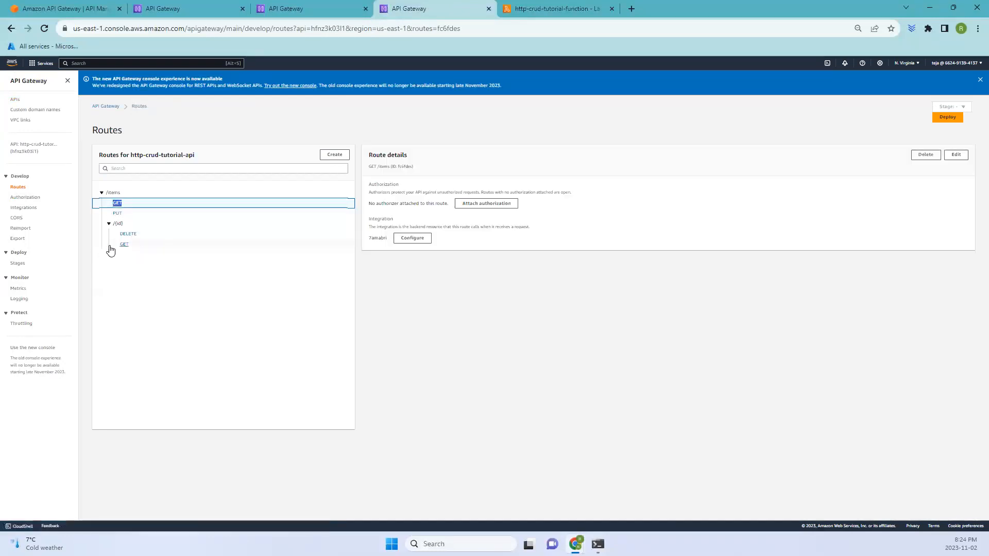
- Create a GET route with the path /items/{id} in http-crud-tutorial-api1
left_click(299, 9)
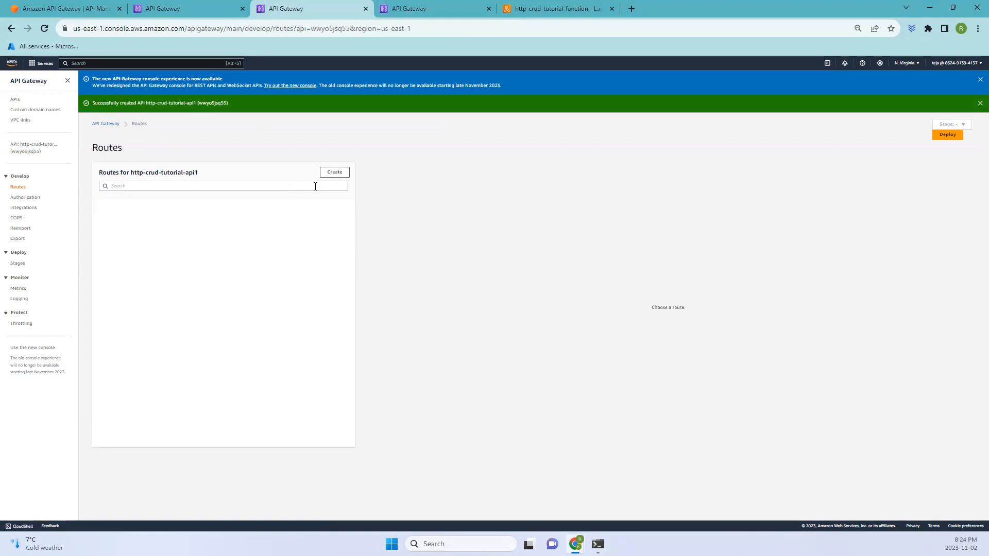
left_click(332, 175)
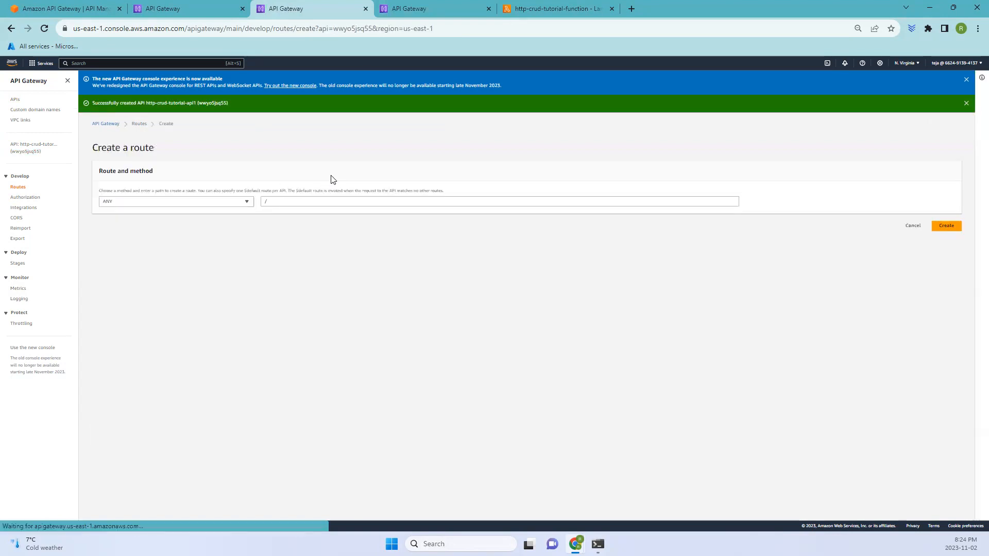
left_click(226, 203)
left_click(164, 223)
left_click(318, 201)
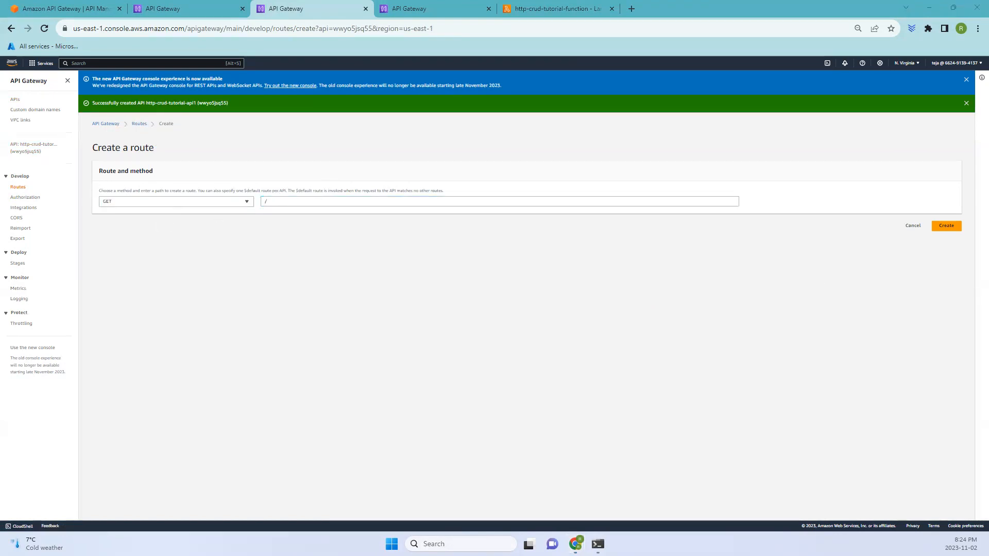
left_click(397, 202)
type("items/{id}")
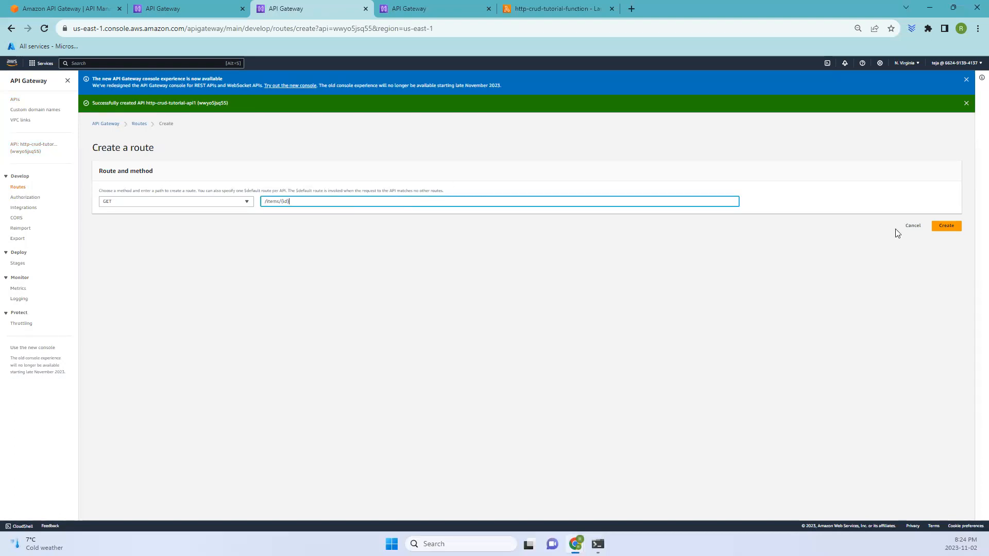
left_click(949, 229)
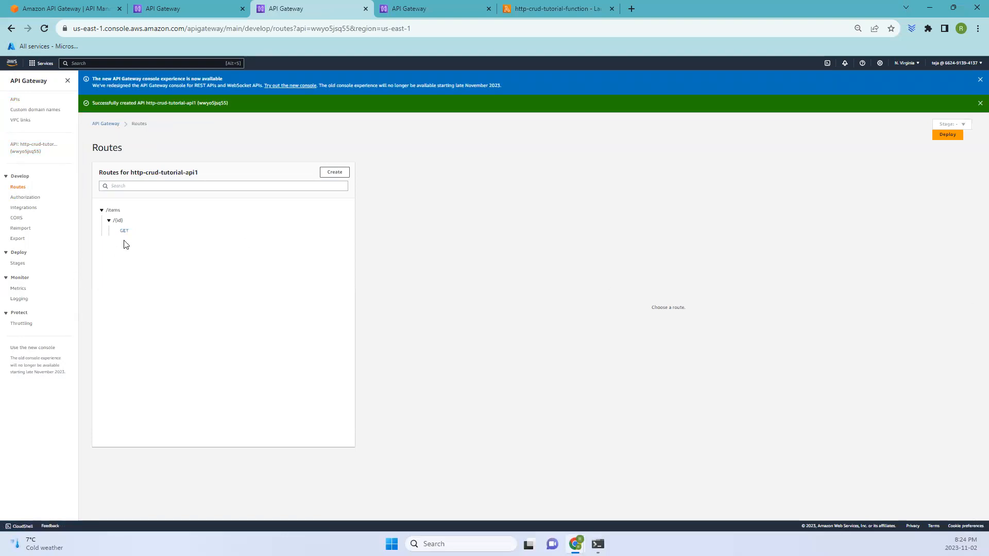
- Check the routes of http-crud-tutorial-api, then add a GET route with the path /items to http-crud-tutorial-api1
left_click(411, 6)
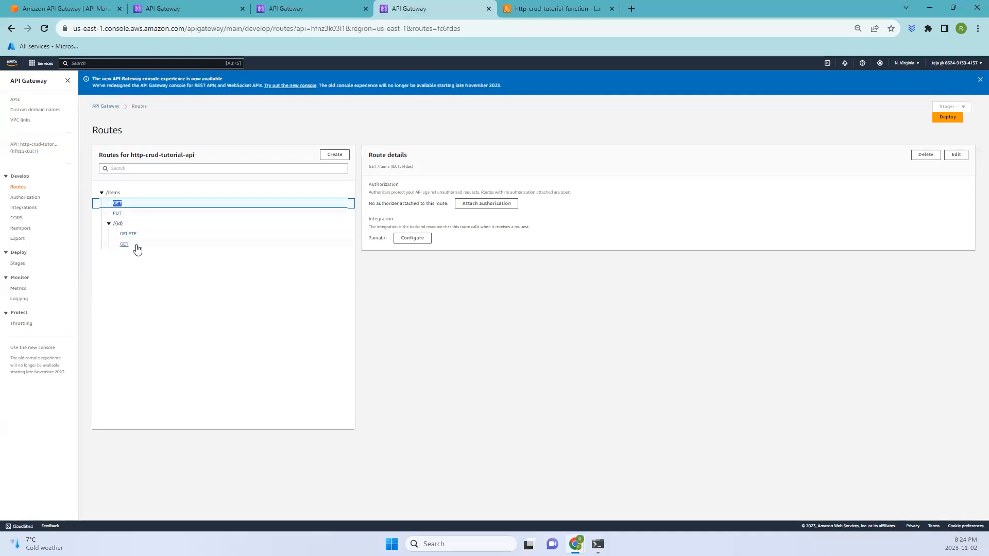
left_click(310, 10)
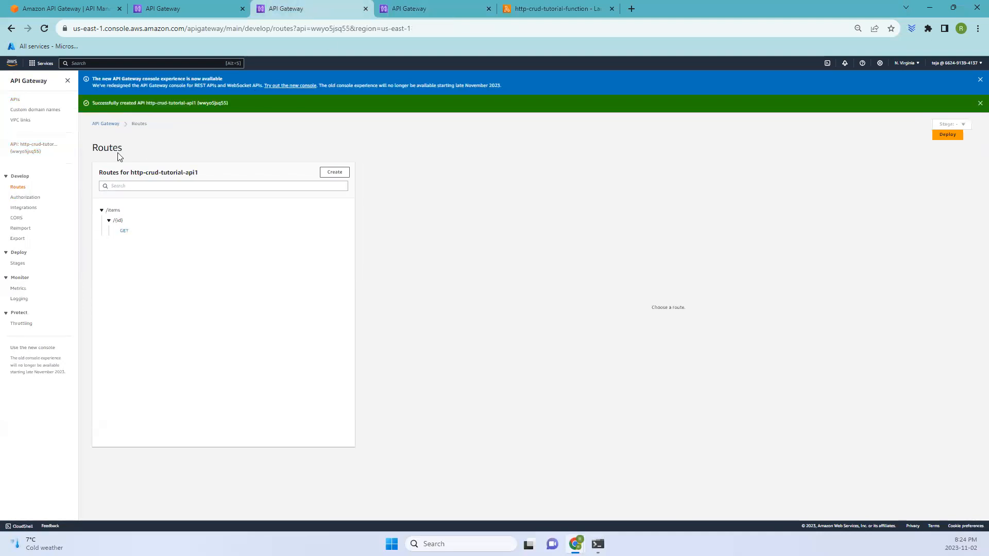
left_click(330, 177)
left_click(209, 202)
left_click(136, 223)
left_click(347, 202)
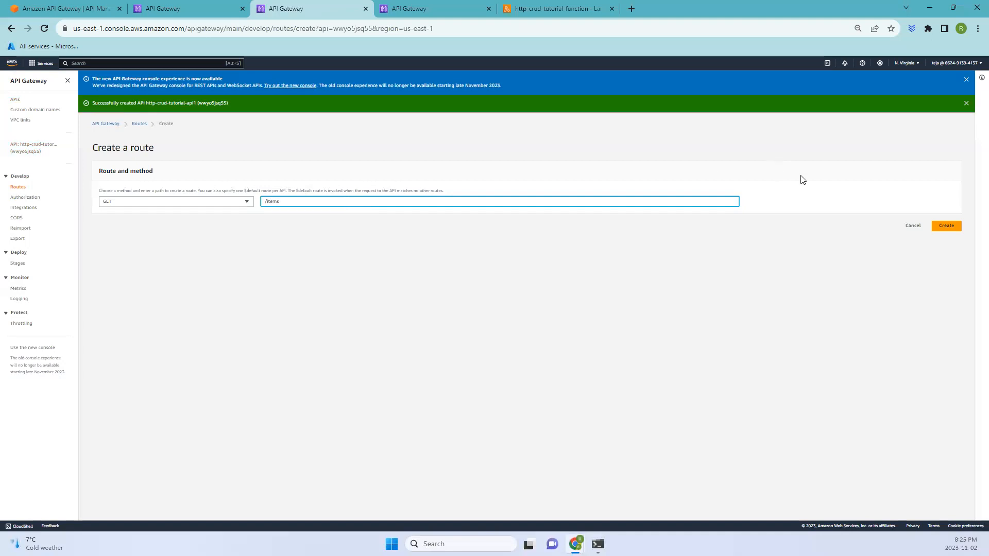
left_click(948, 228)
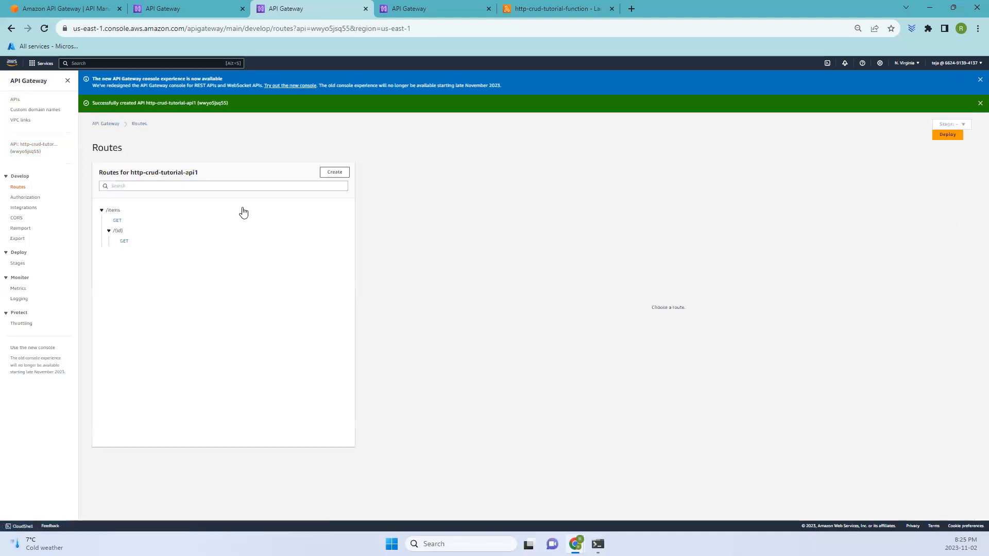
- Add a DELETE route with the path /items/{id} to http-crud-tutorial-api1
left_click(335, 173)
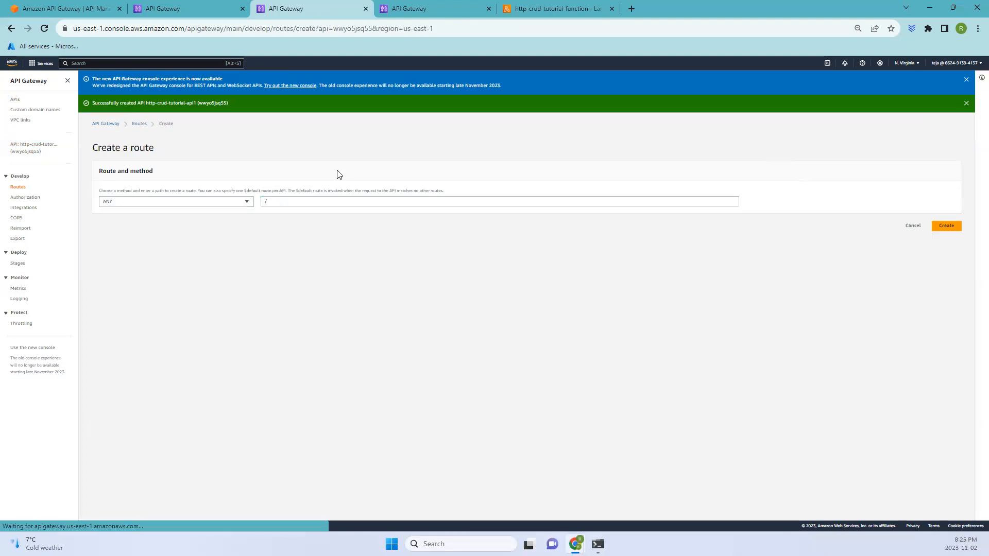
left_click(175, 202)
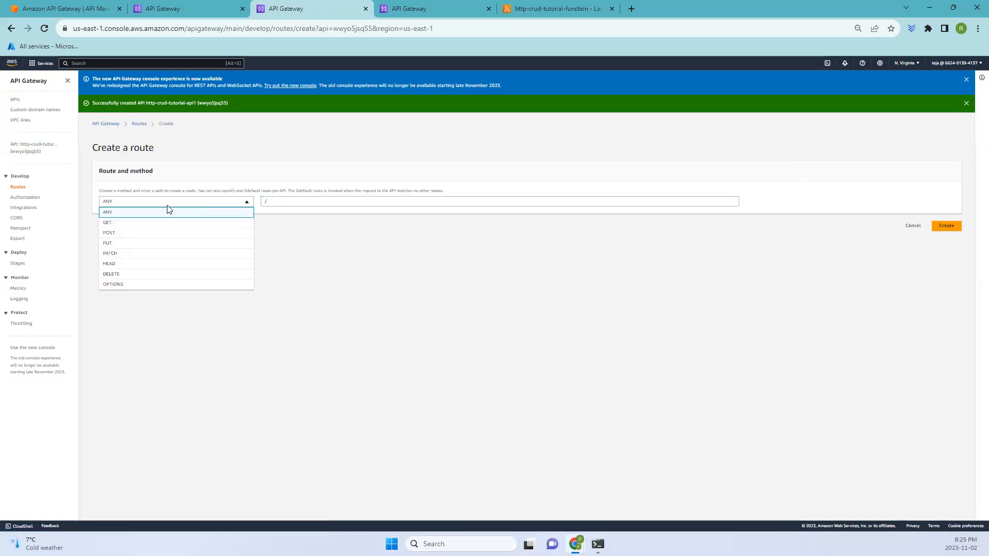
left_click(114, 275)
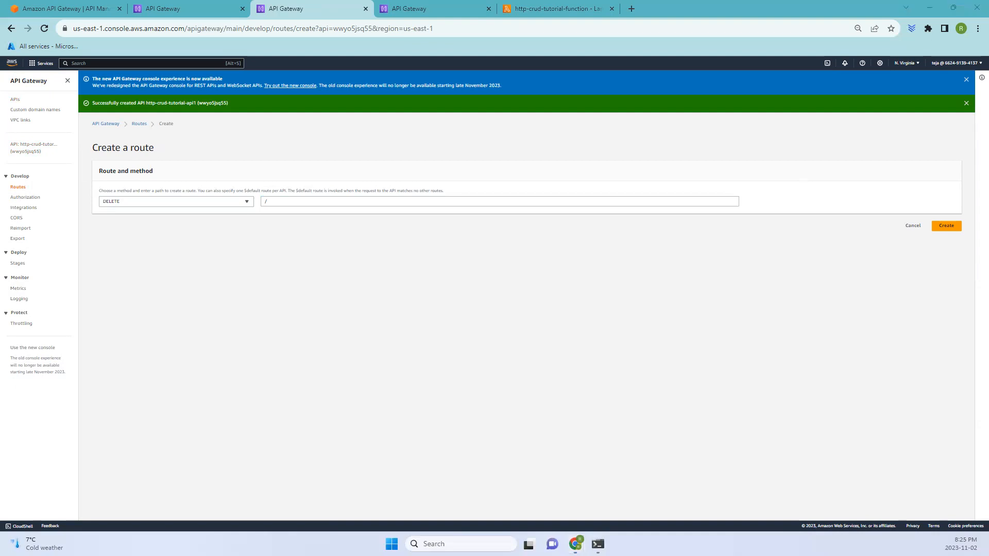
left_click(448, 203)
type("/items/{id}")
left_click(948, 227)
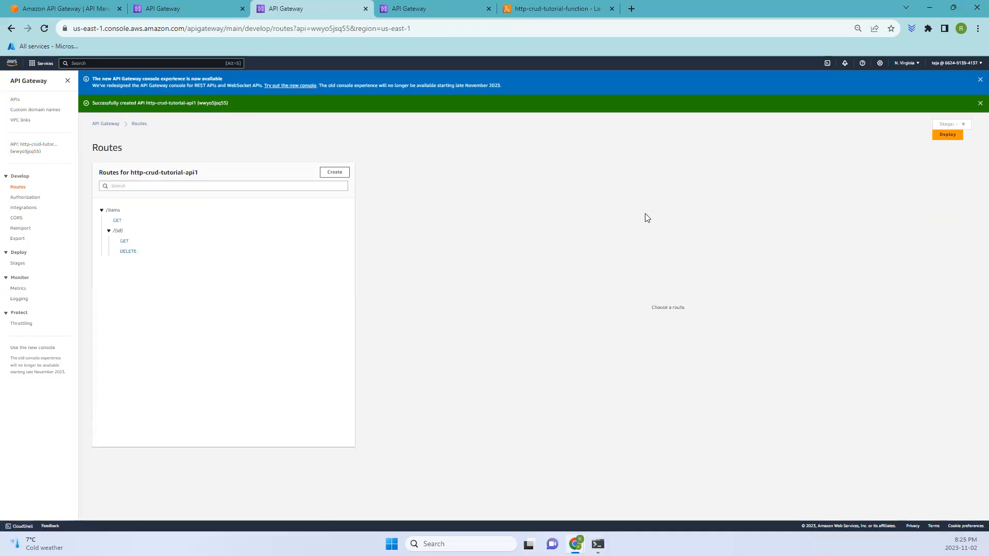
- Add a PUT route with the path /items to http-crud-tutorial-api1
left_click(327, 173)
left_click(128, 202)
left_click(122, 243)
left_click(367, 201)
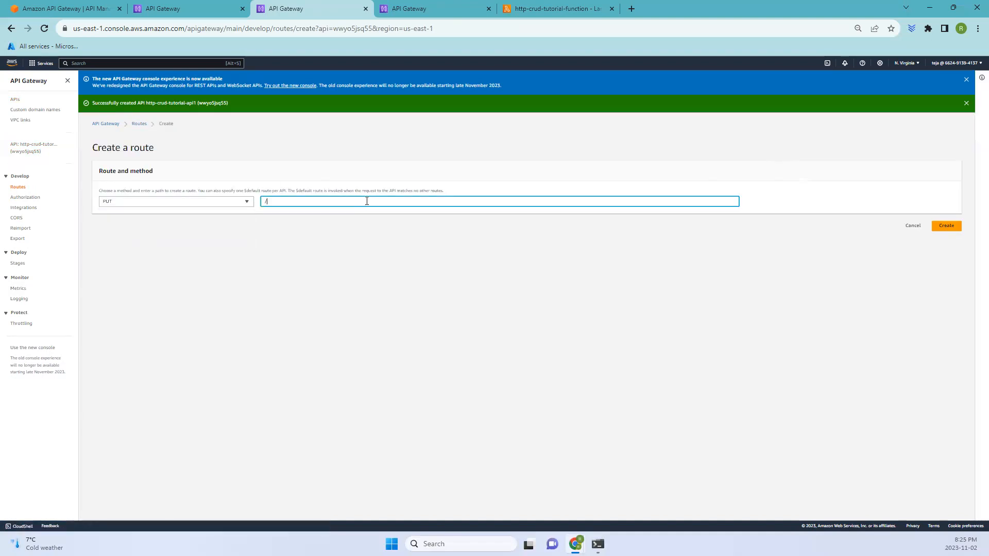
type("items")
left_click(947, 226)
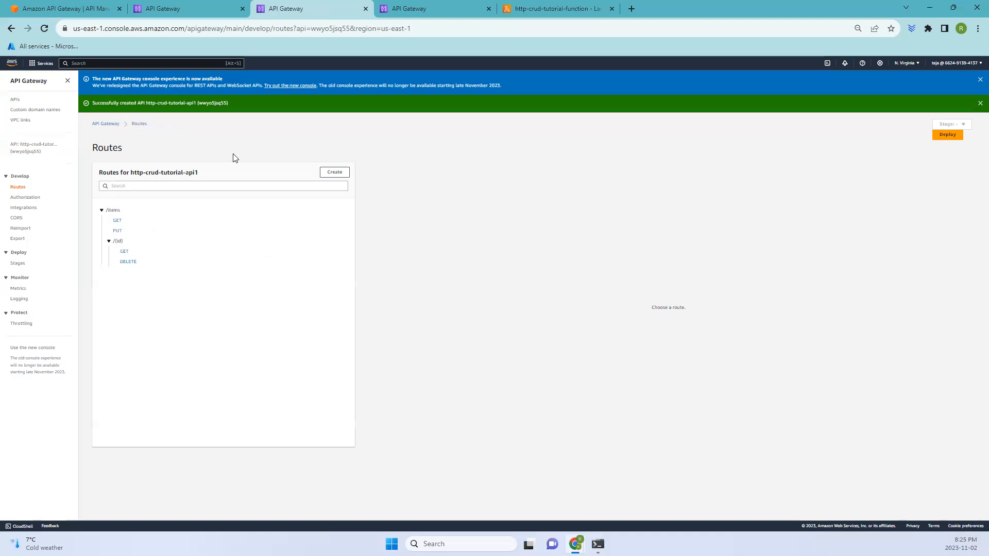
- Create a Lambda function integration targeting http-crud-tutorial-function in us-east-1 and attach it to the GET /items route
left_click(18, 209)
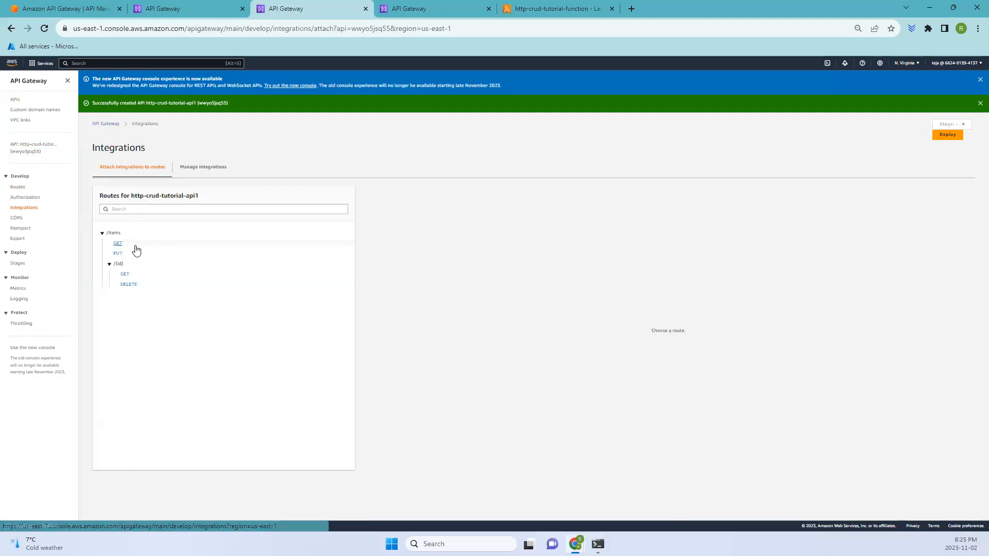
left_click(118, 243)
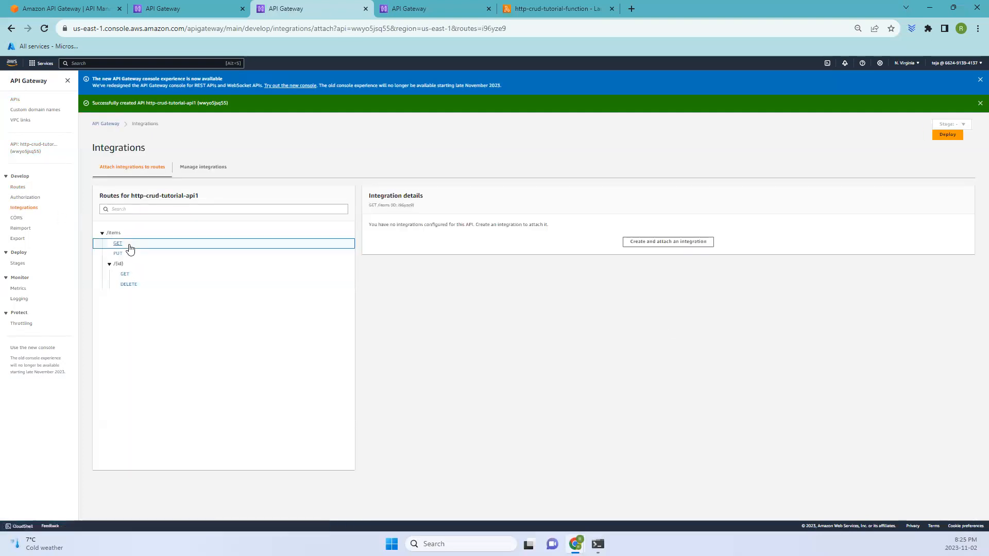
left_click(666, 245)
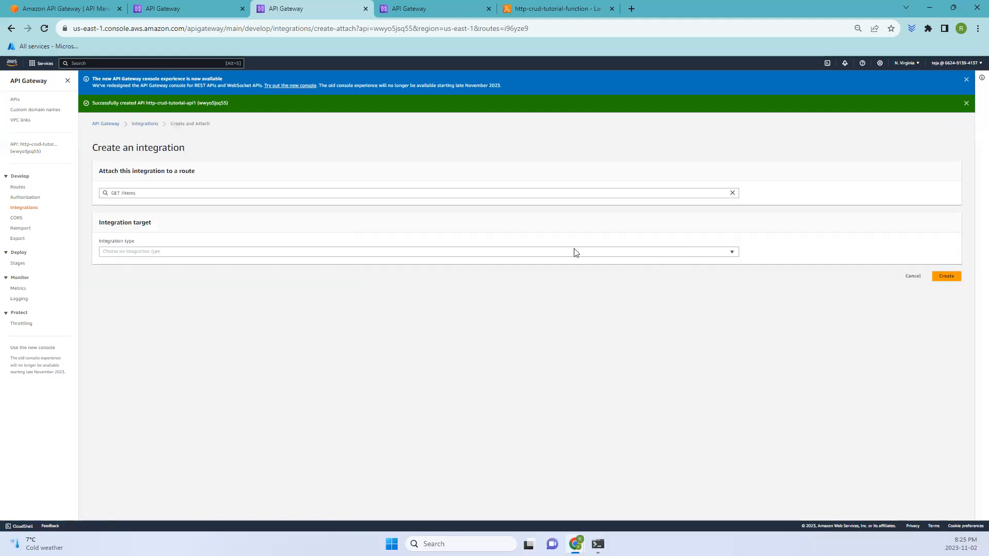
left_click(392, 252)
left_click(319, 277)
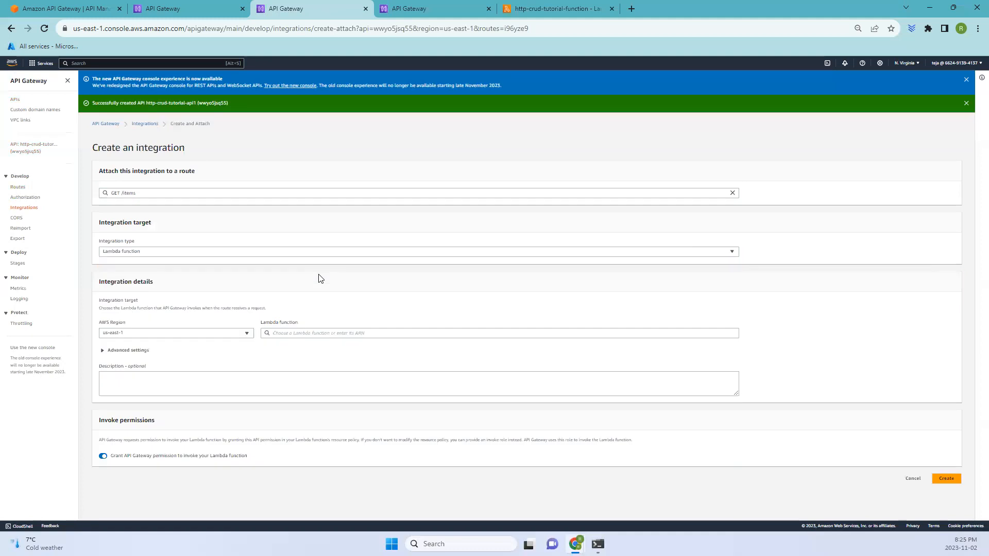
left_click(384, 333)
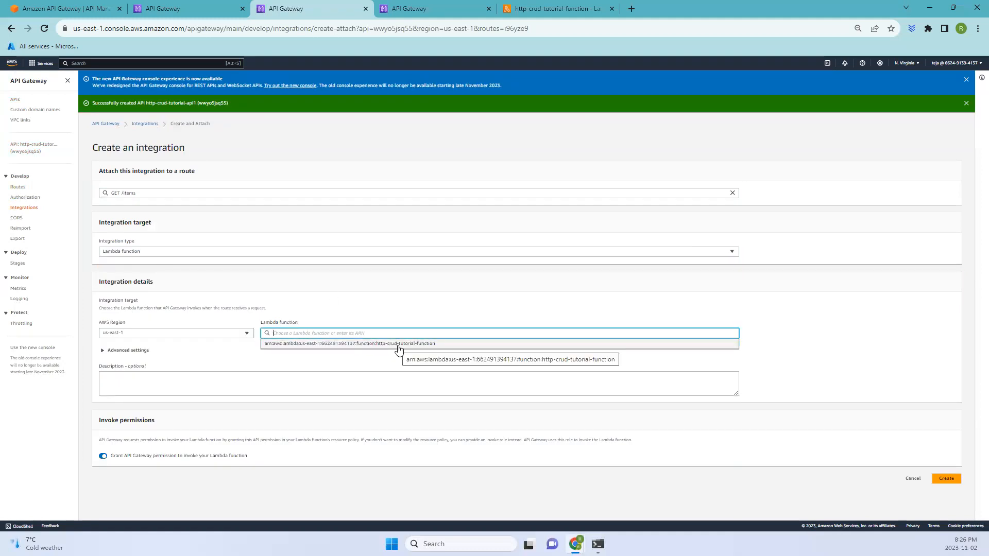
left_click(399, 345)
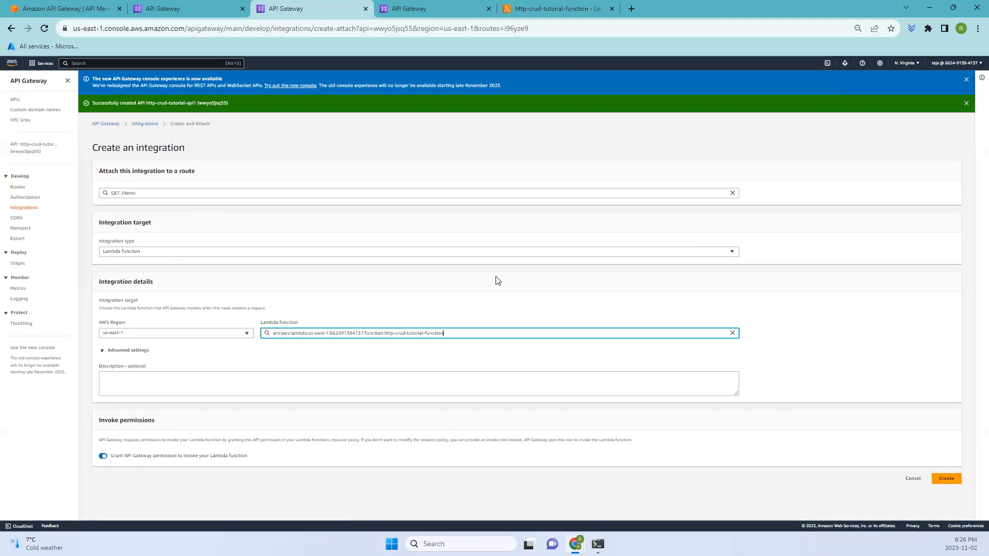
left_click(953, 480)
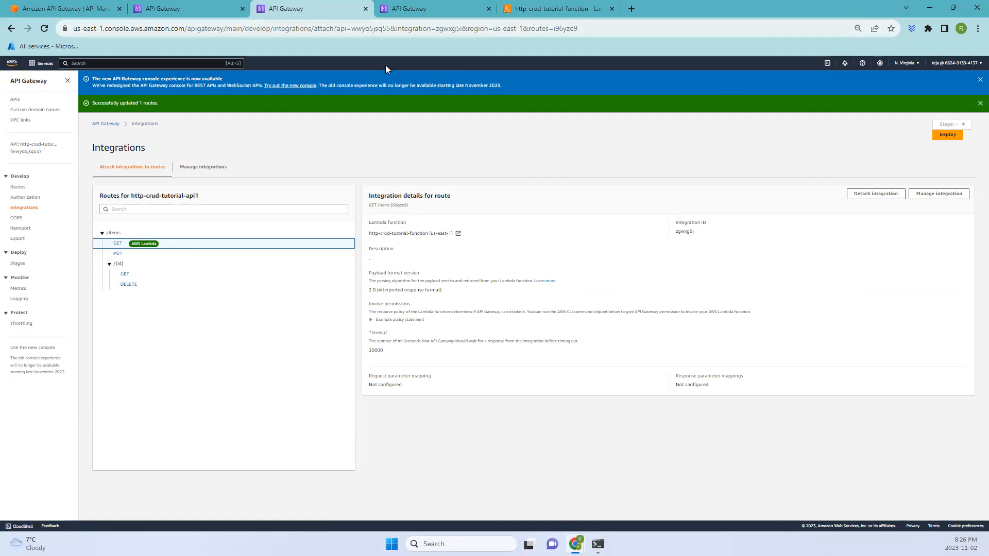
- Show the details of http-crud-tutorial-api and copy the invoke URL of its $default stage
left_click(111, 125)
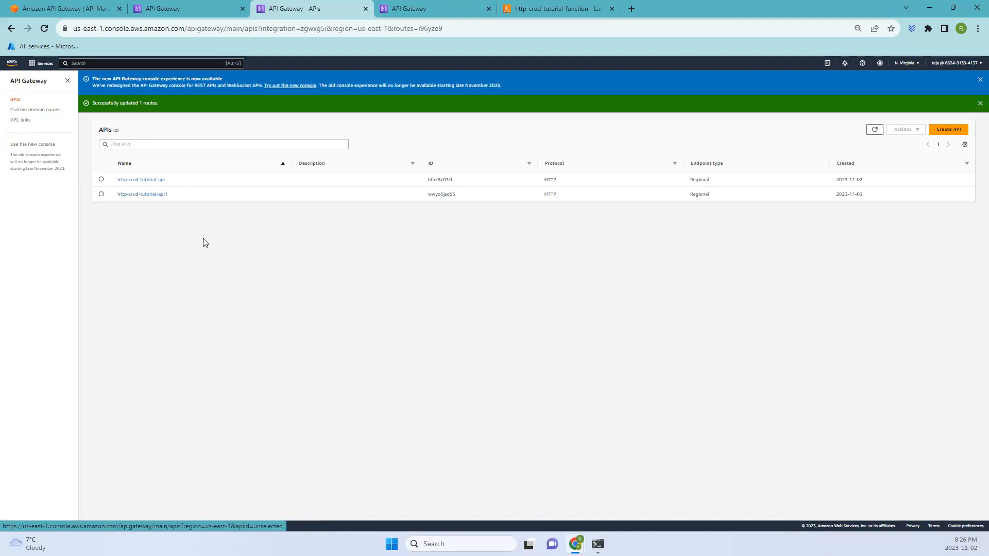
left_click(154, 180)
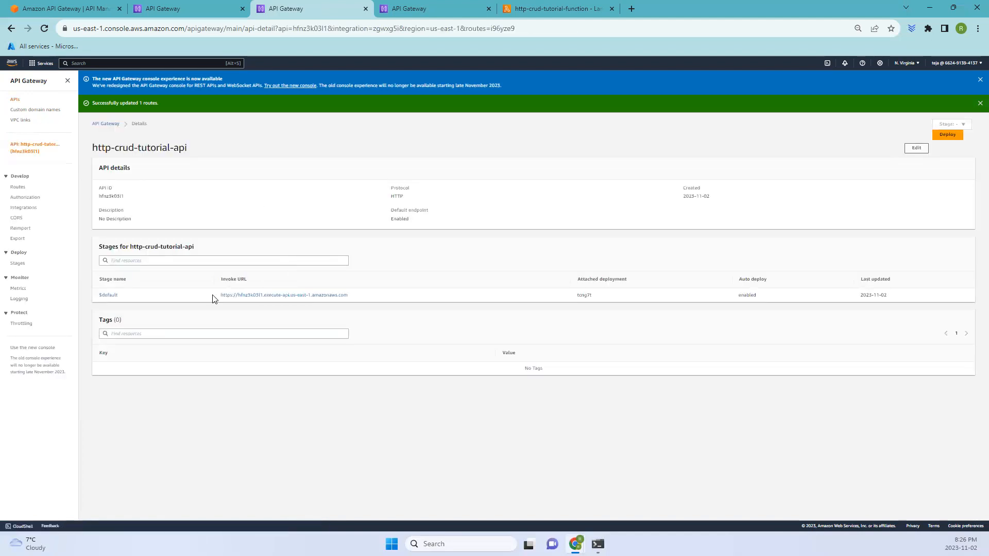
left_click_drag(382, 299, 216, 296)
right_click(216, 296)
left_click(223, 303)
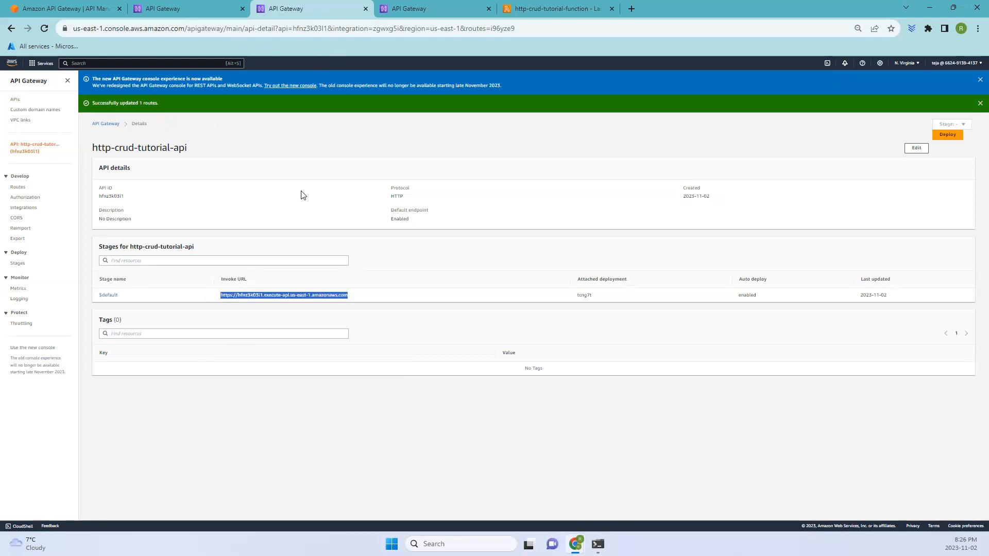
- Load the copied invoke URL in a new incognito browser window
key("ctrl+shift+n")
key("ctrl+v")
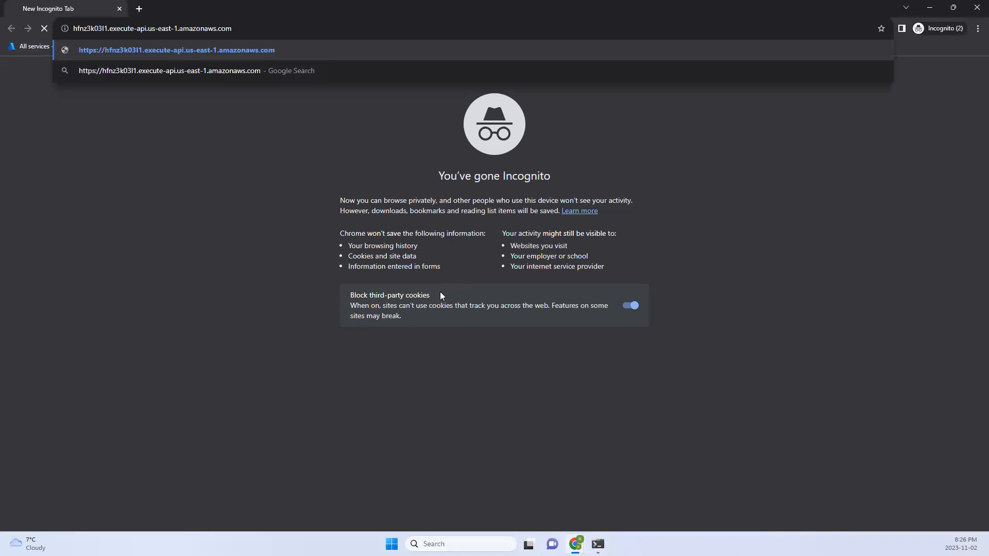
key("Return")
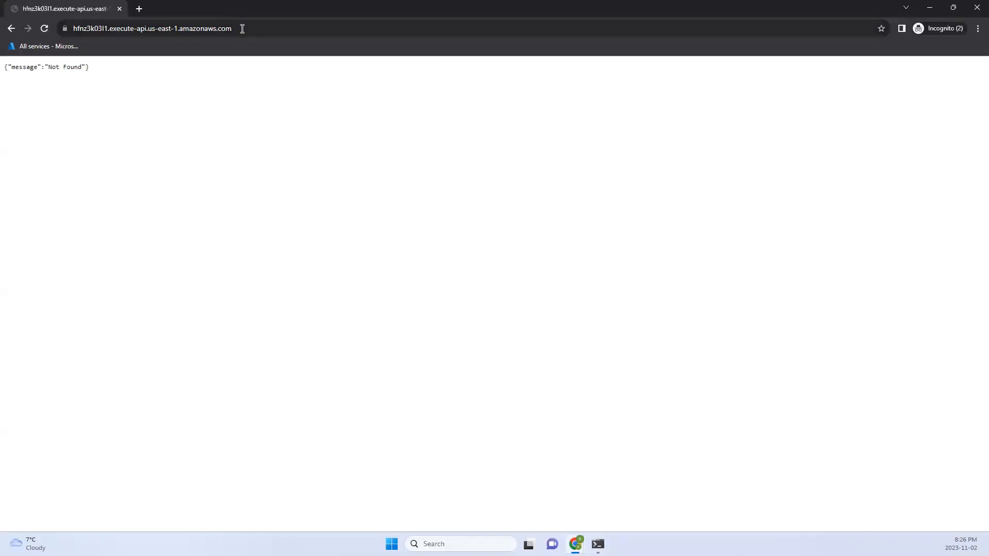